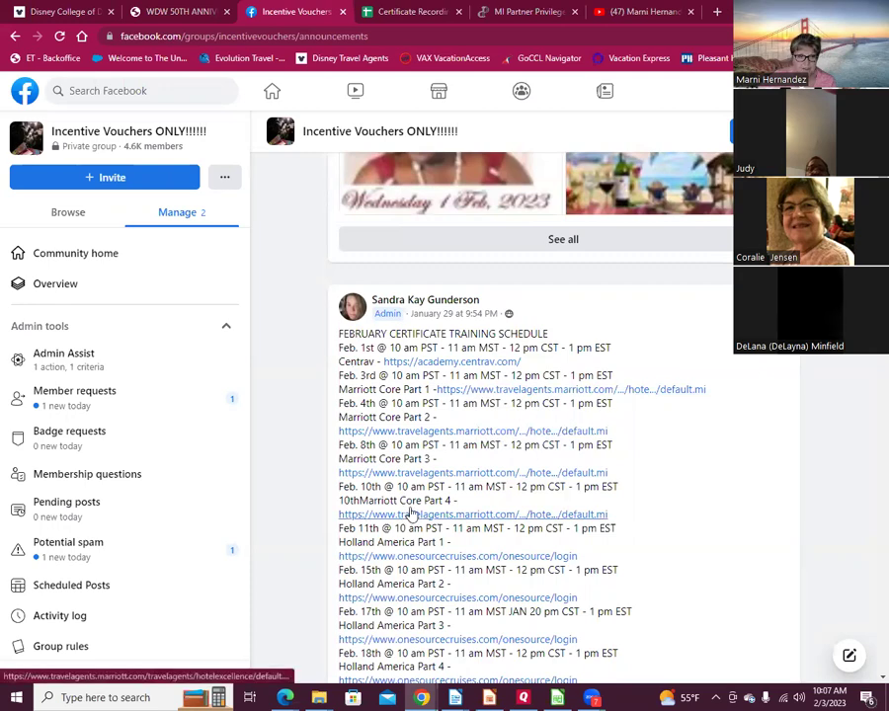
Step: View the February Certificate Workshop flyer full-size, then close it
scroll(407, 509, "up", 10)
scroll(404, 465, "down", 5)
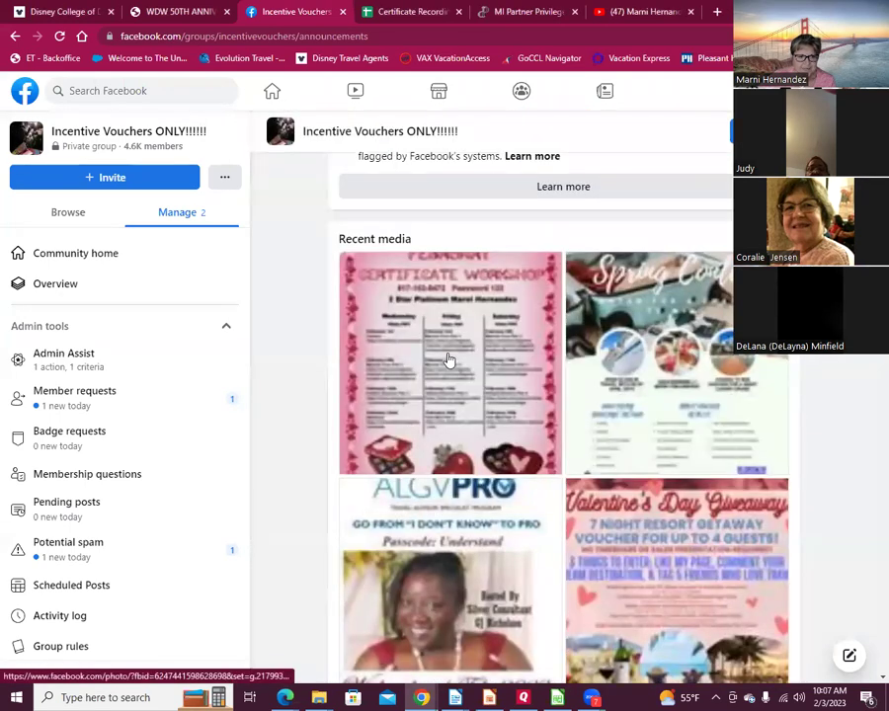
left_click(451, 358)
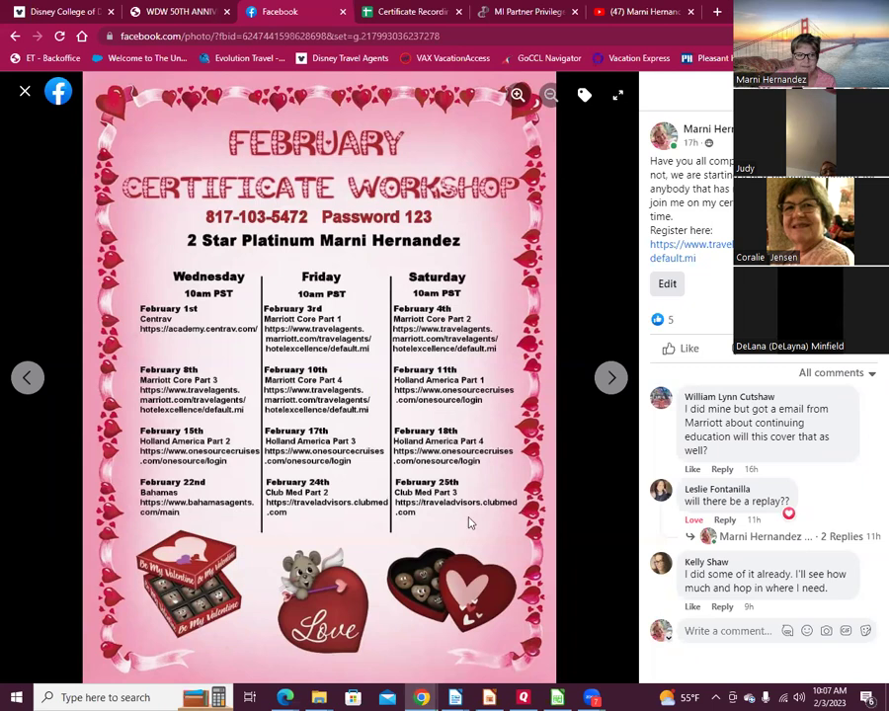
left_click(25, 94)
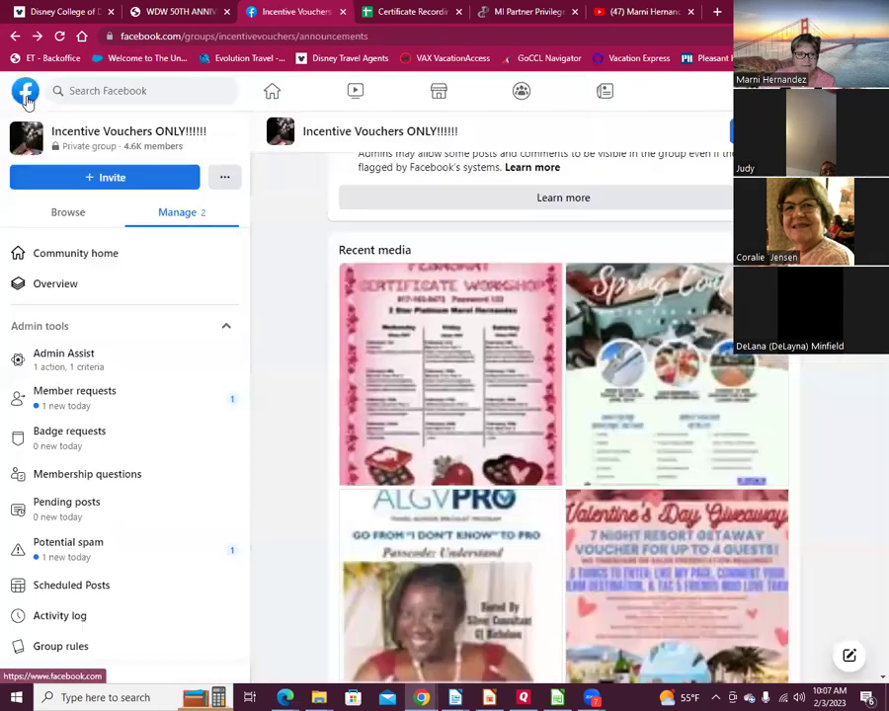
Step: Open the Disney Certificate Workshop flyer from the group's full media list
scroll(607, 454, "down", 4)
left_click(569, 332)
left_click(562, 416)
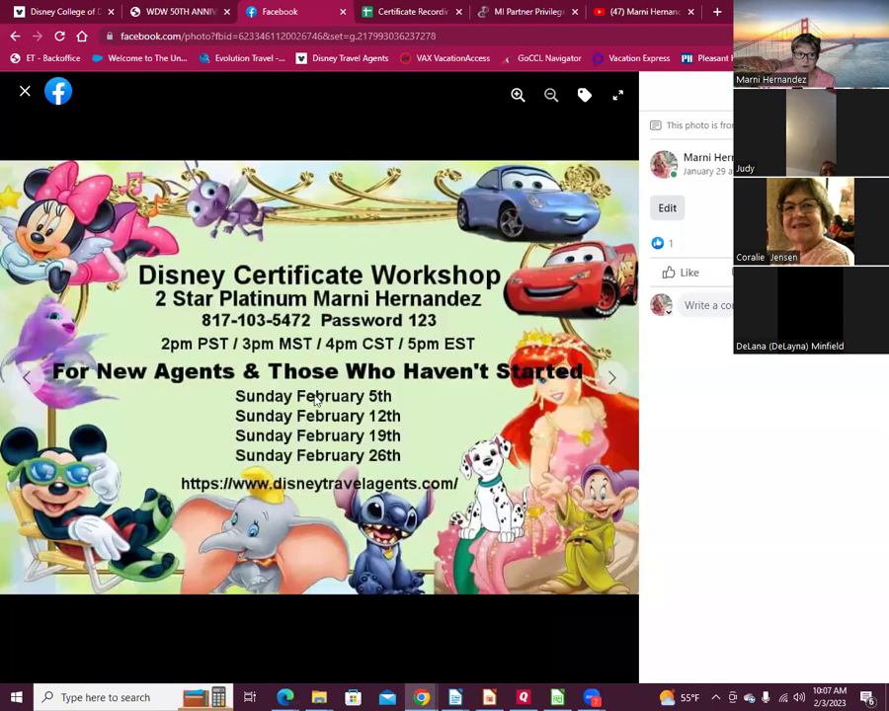
Step: Browse the YouTube channel's certification workshop videos, then go back to the MI Partner Privileges registration
left_click(642, 18)
scroll(378, 395, "down", 3)
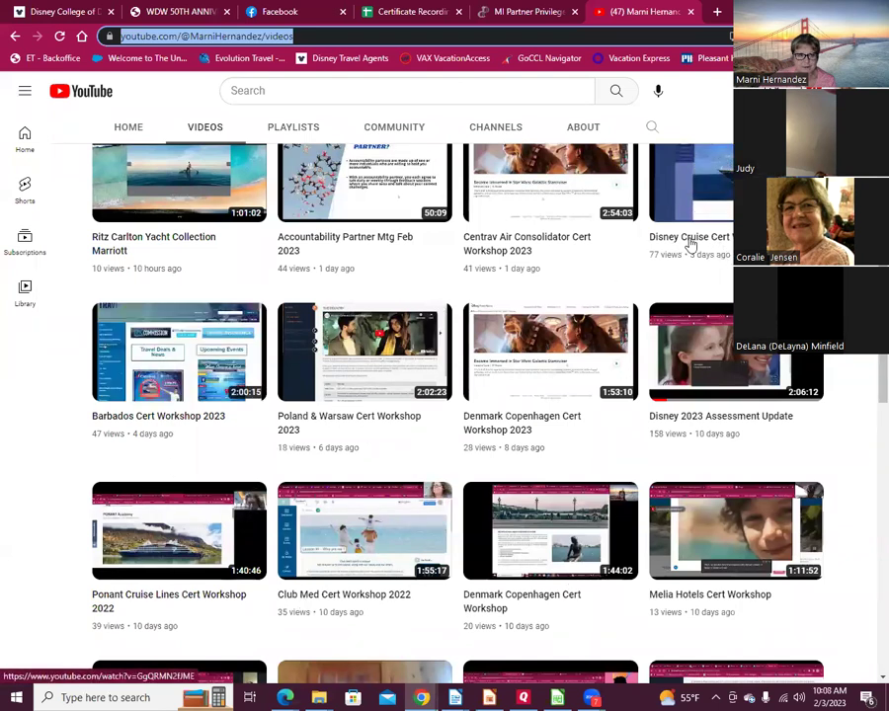
scroll(627, 389, "down", 1)
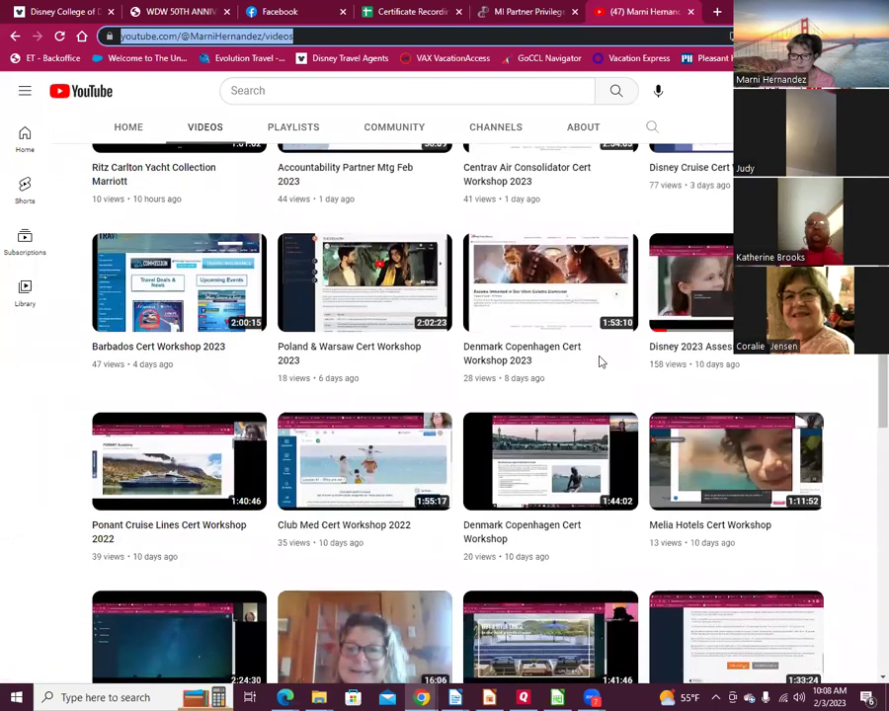
left_click(522, 14)
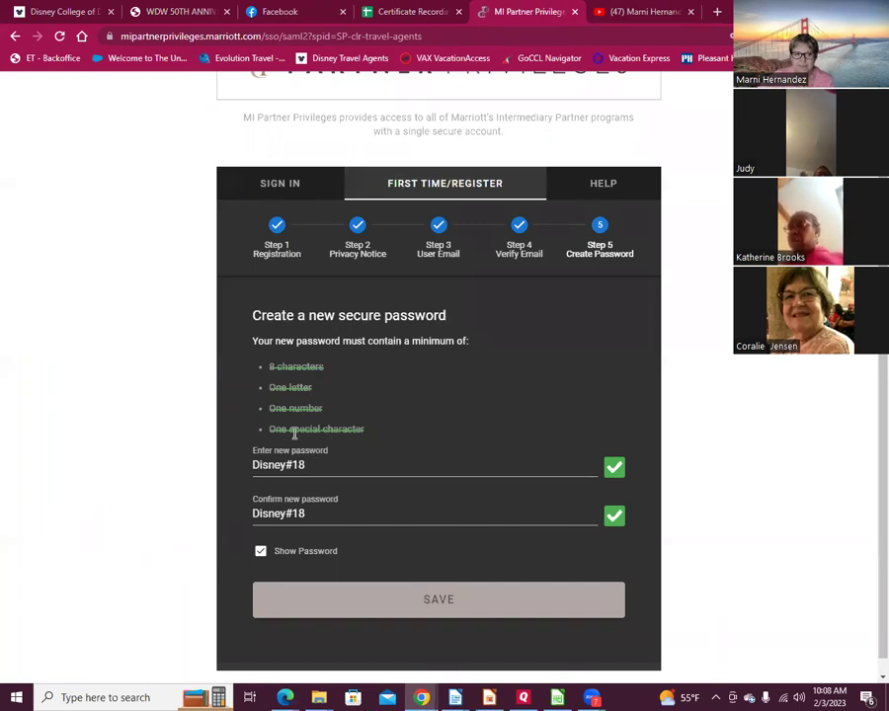
Step: Save the new account password and set the profile prefix to Mr
left_click(434, 607)
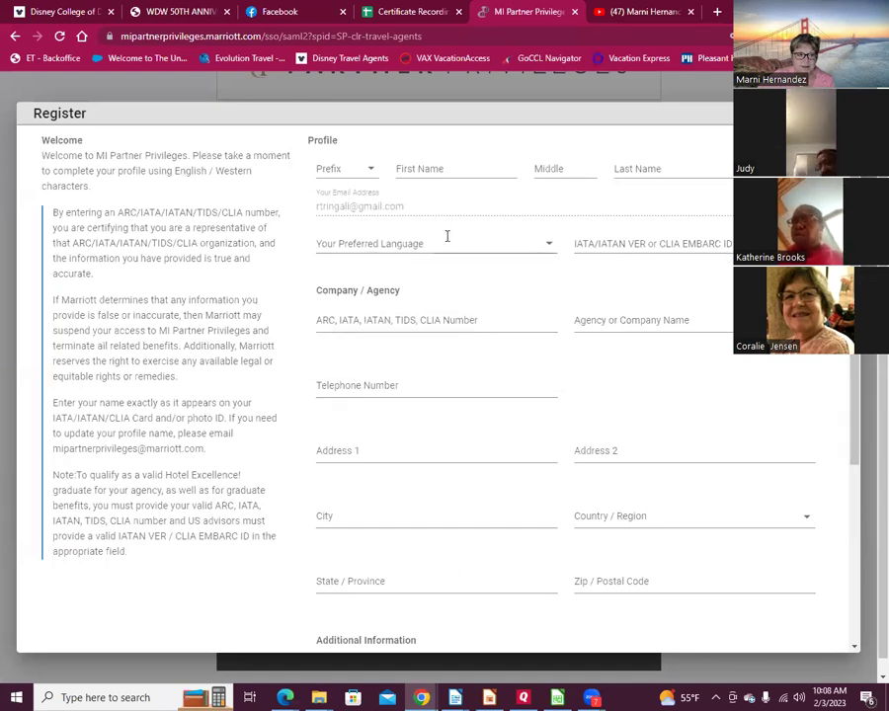
left_click(349, 173)
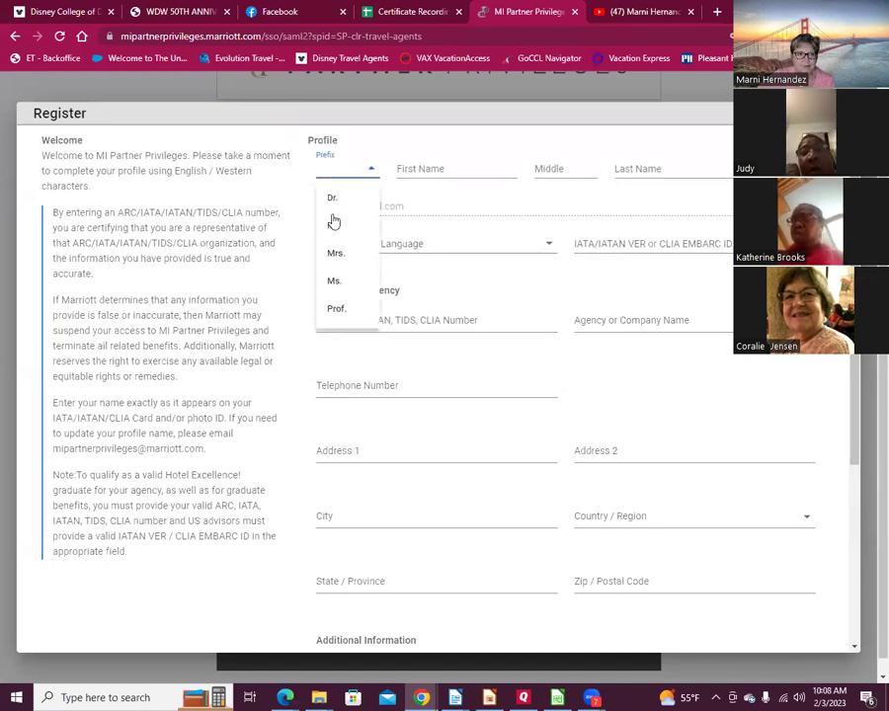
left_click(334, 225)
Step: Autofill the name and contact details from saved data and set preferred language to English
left_click(456, 168)
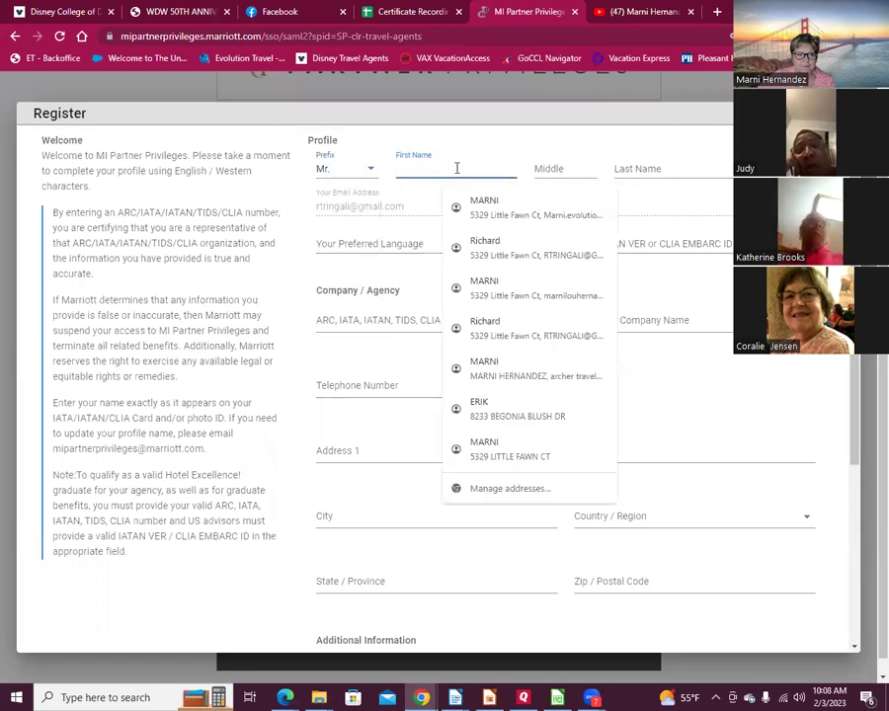
left_click(496, 329)
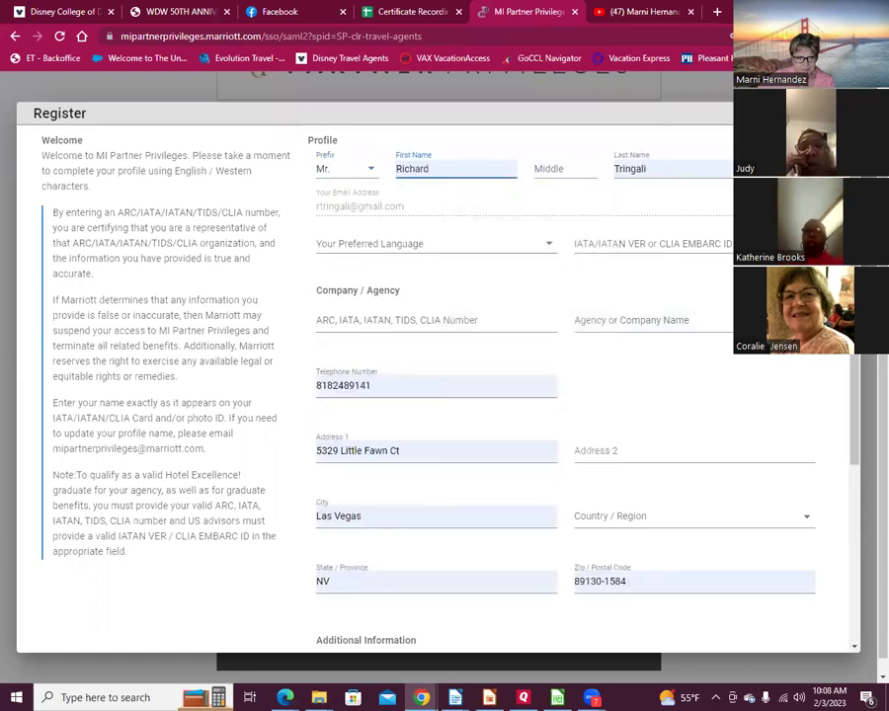
left_click(456, 245)
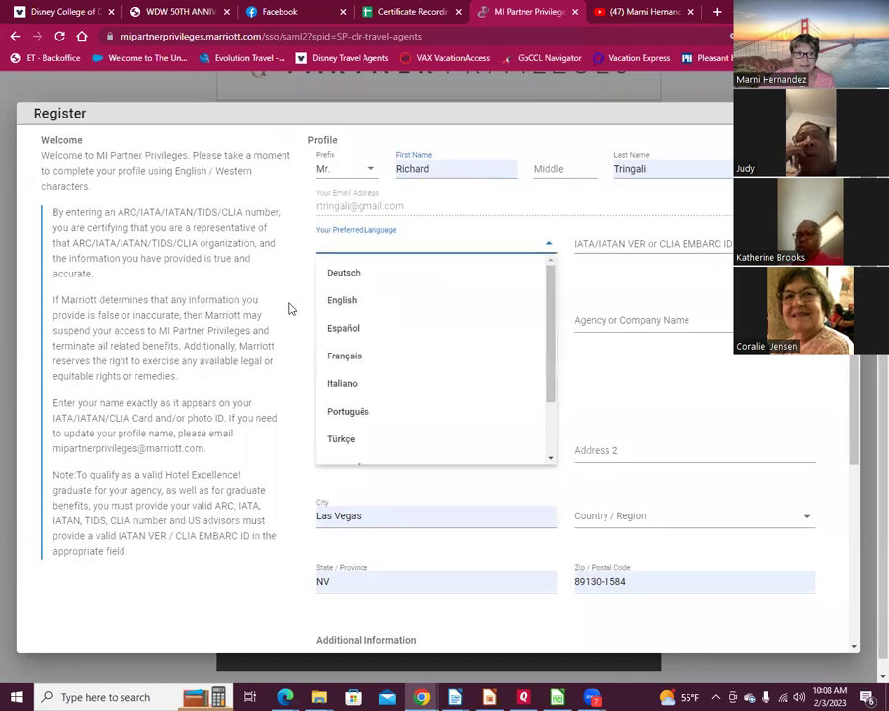
left_click(358, 310)
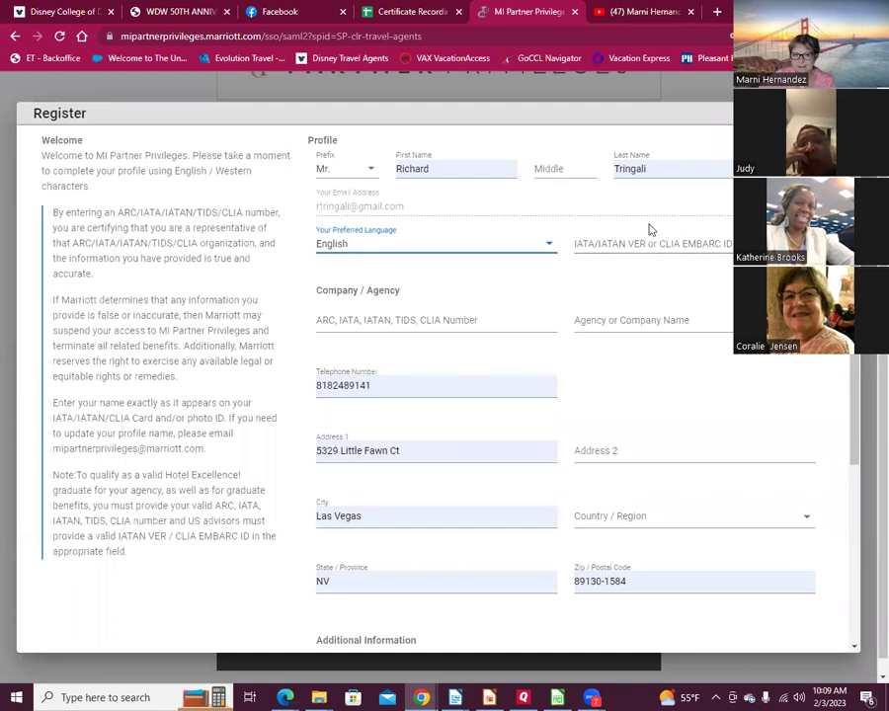
left_click(340, 320)
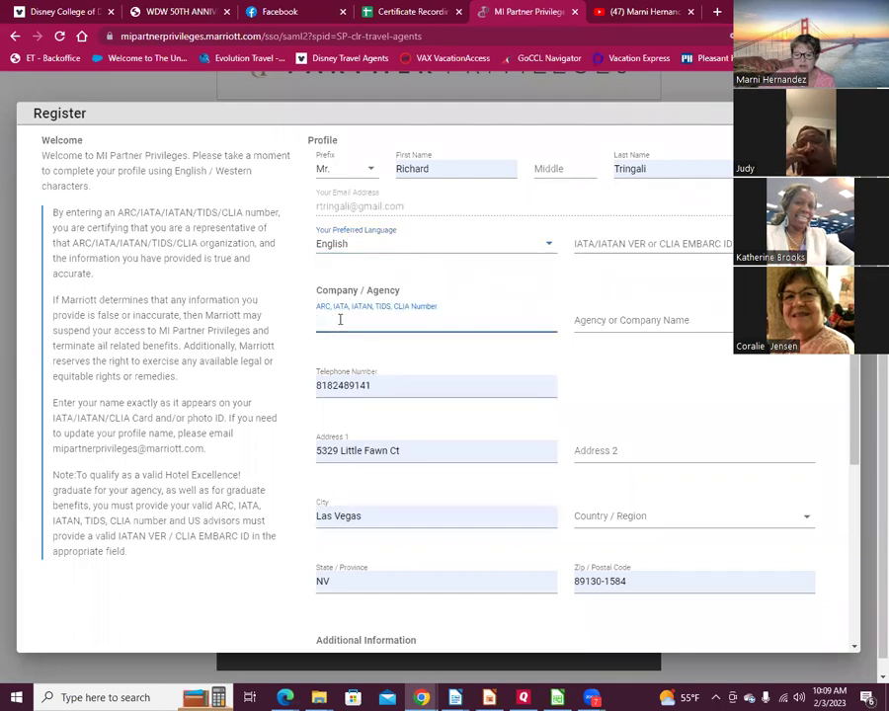
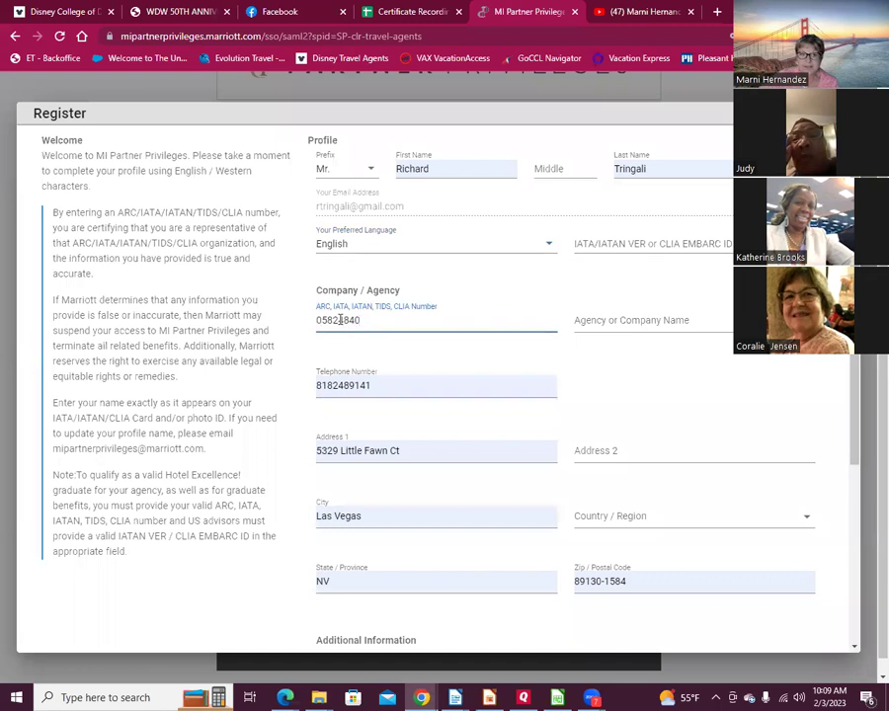
left_click(667, 326)
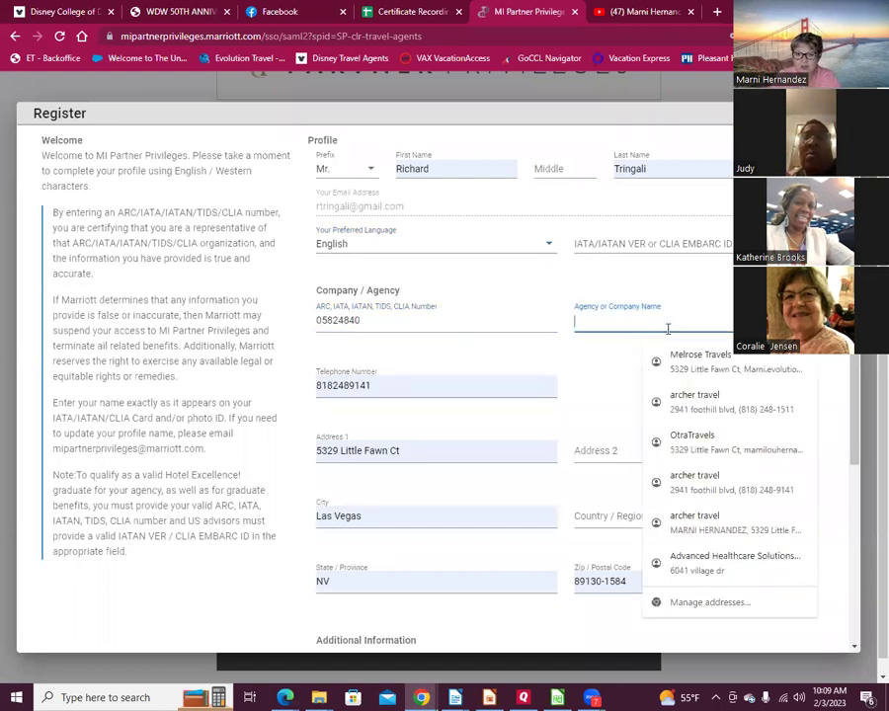
type("Ar")
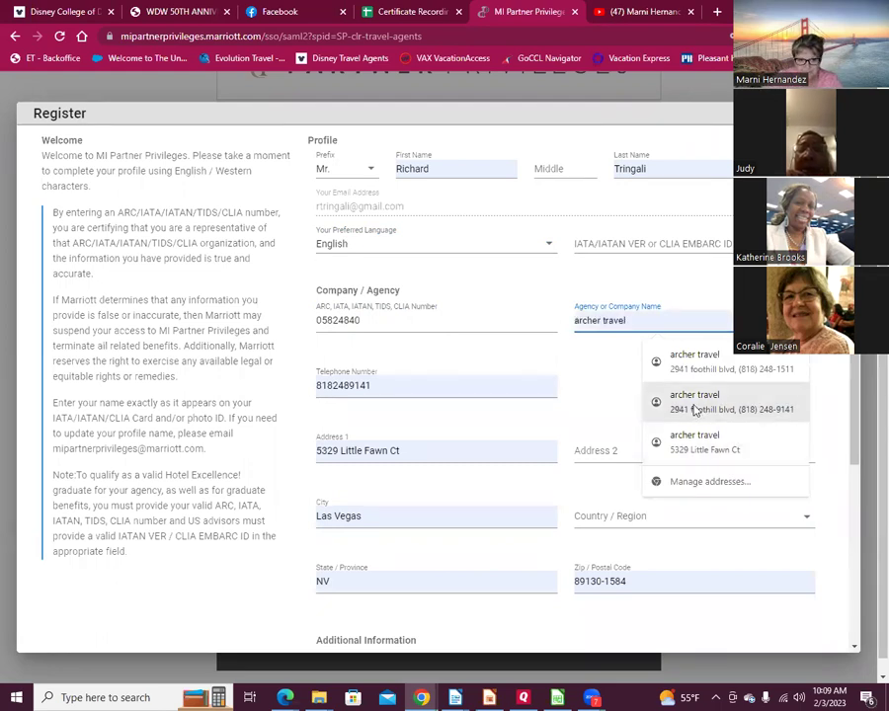
left_click(654, 375)
Step: Correct the final digits of the telephone number and dismiss the suggestions
left_click(368, 385)
type("1")
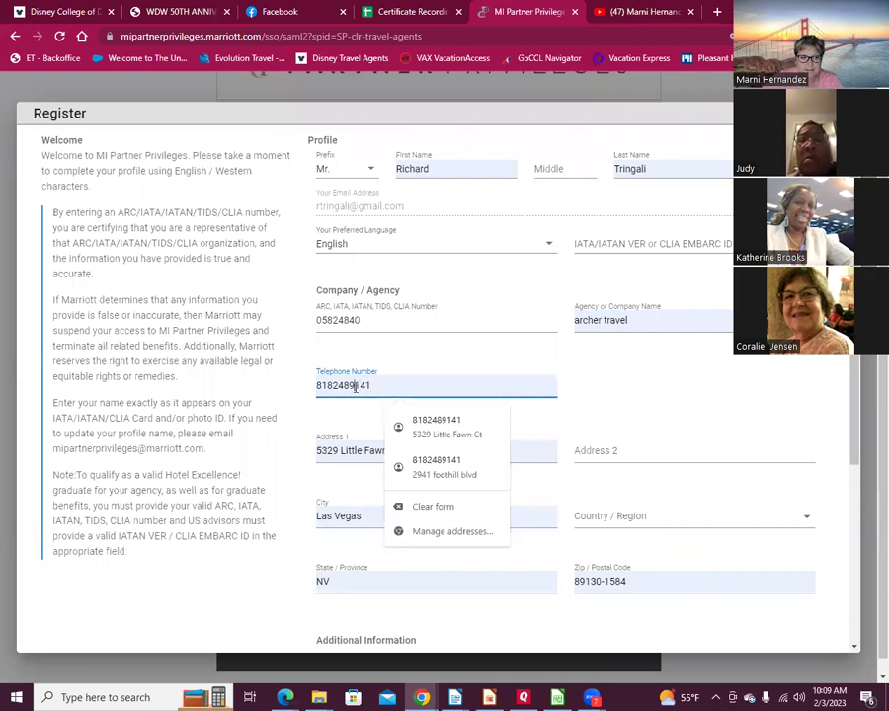
left_click(428, 385, "shift")
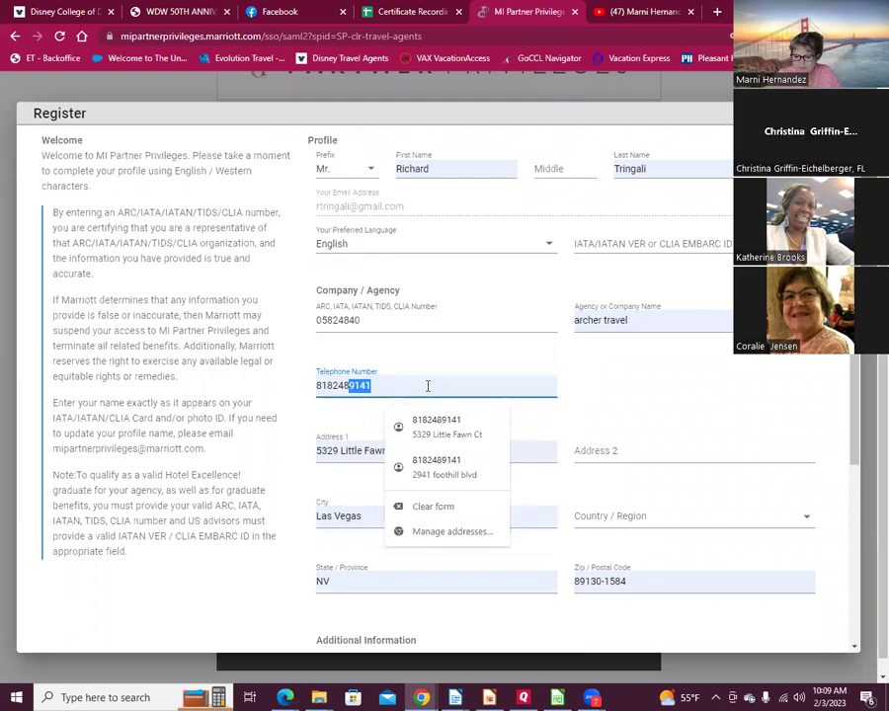
type("1511")
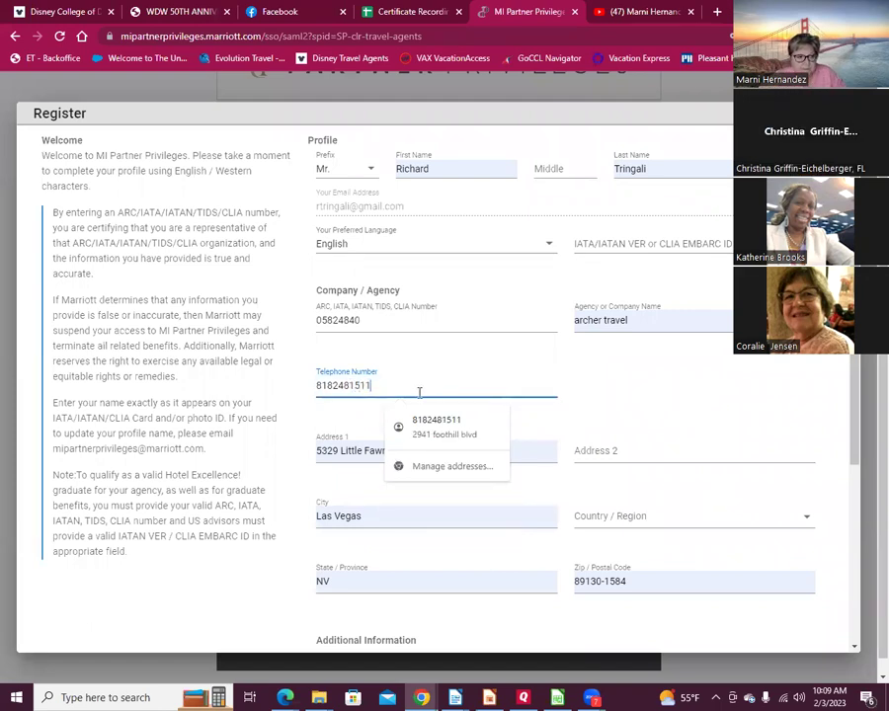
left_click(419, 424)
left_click(419, 386)
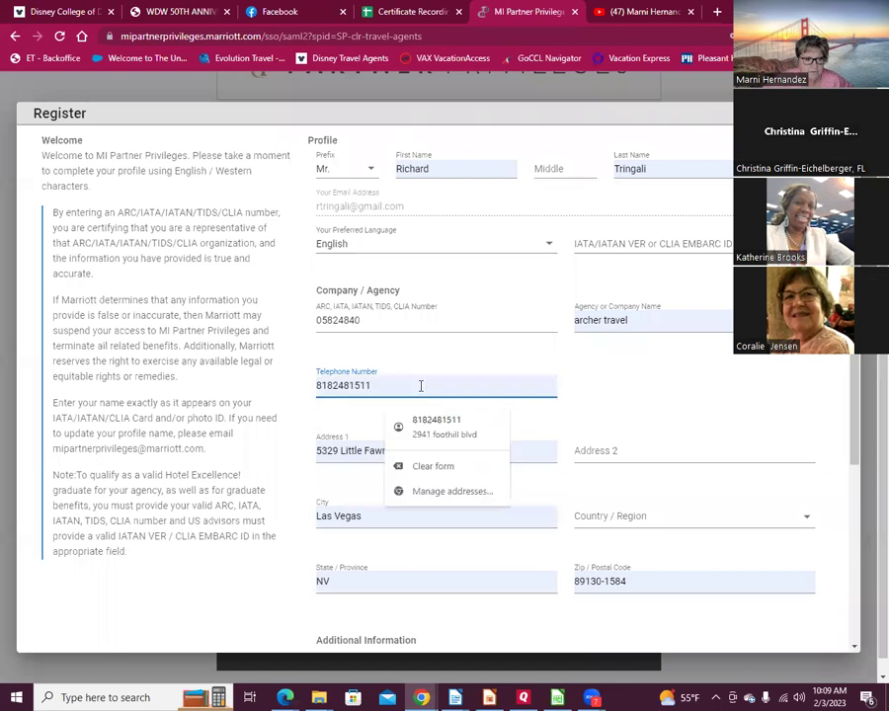
key("Escape")
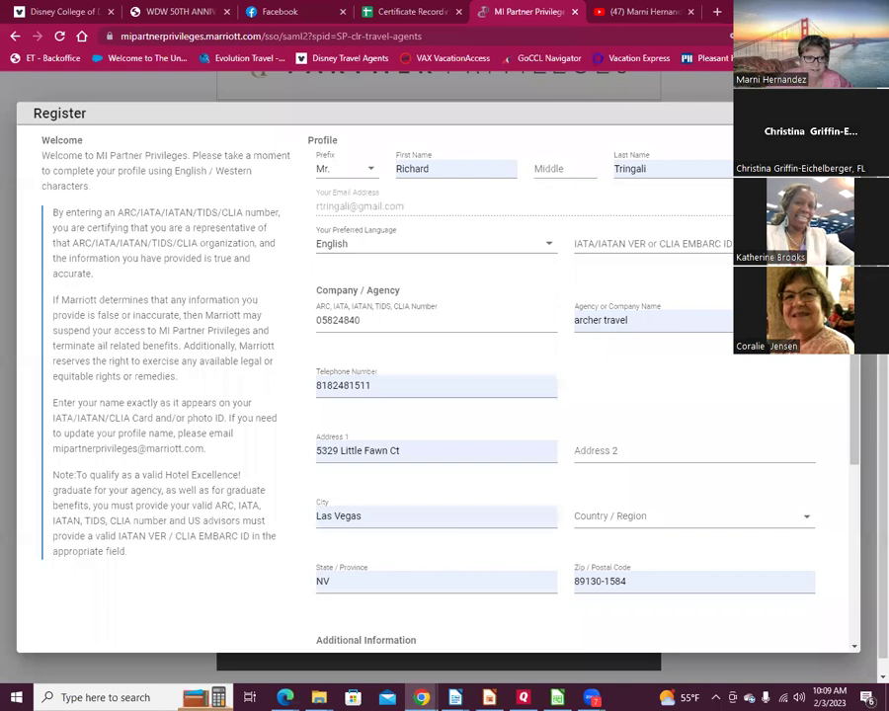
Step: Select the street address, dismiss its suggestions, and return to the telephone number field
left_click(391, 450)
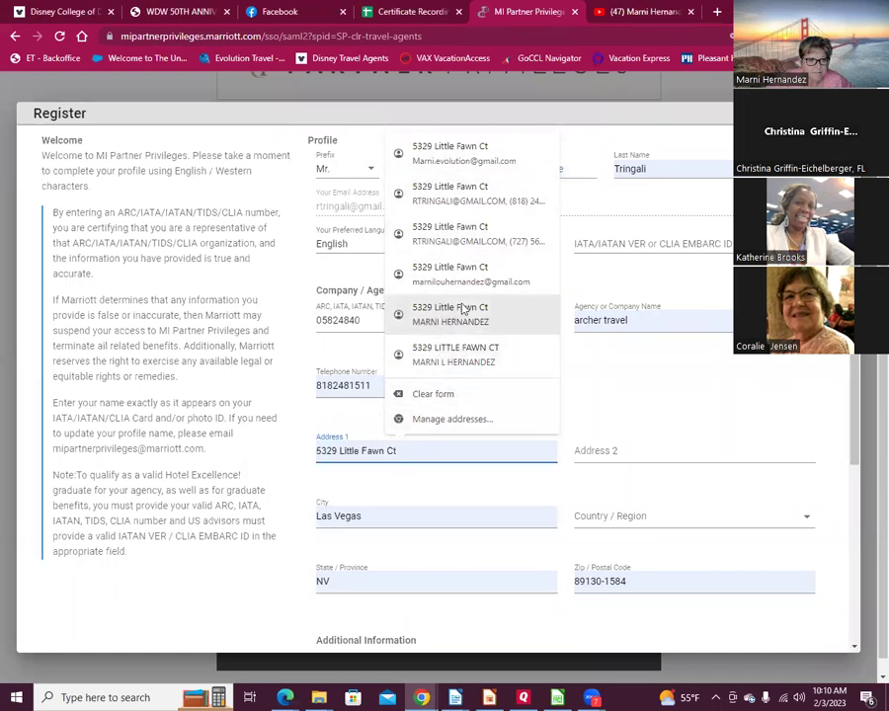
triple_click(405, 455)
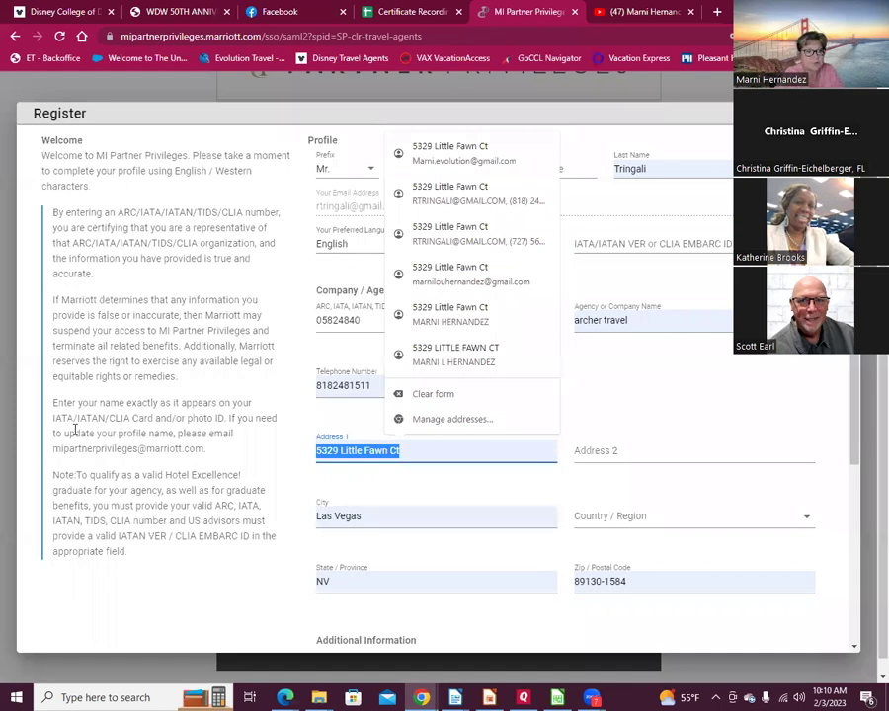
left_click(571, 348)
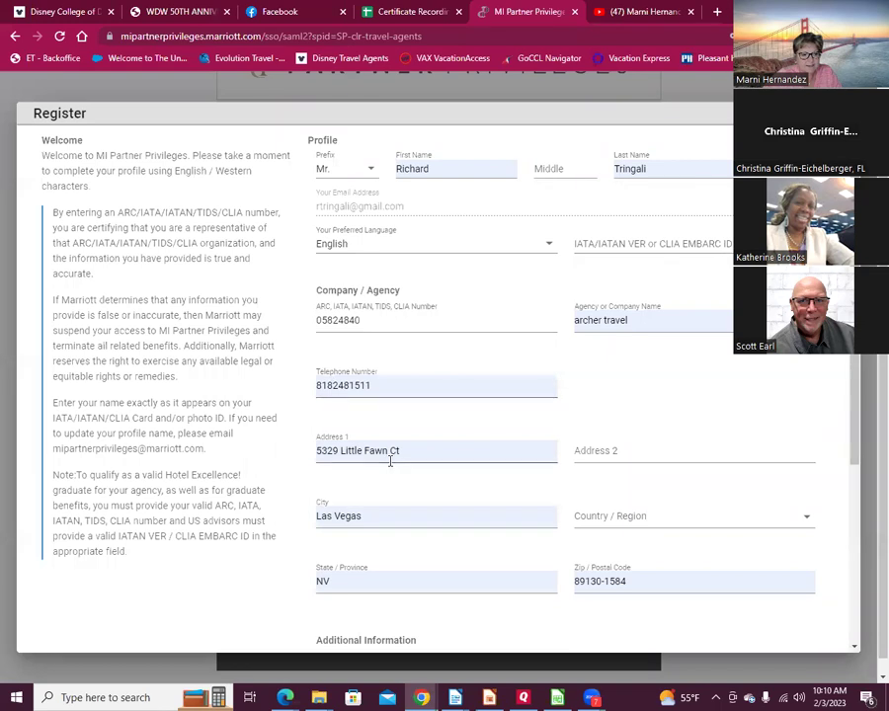
scroll(392, 452, "down", 3)
scroll(474, 424, "up", 3)
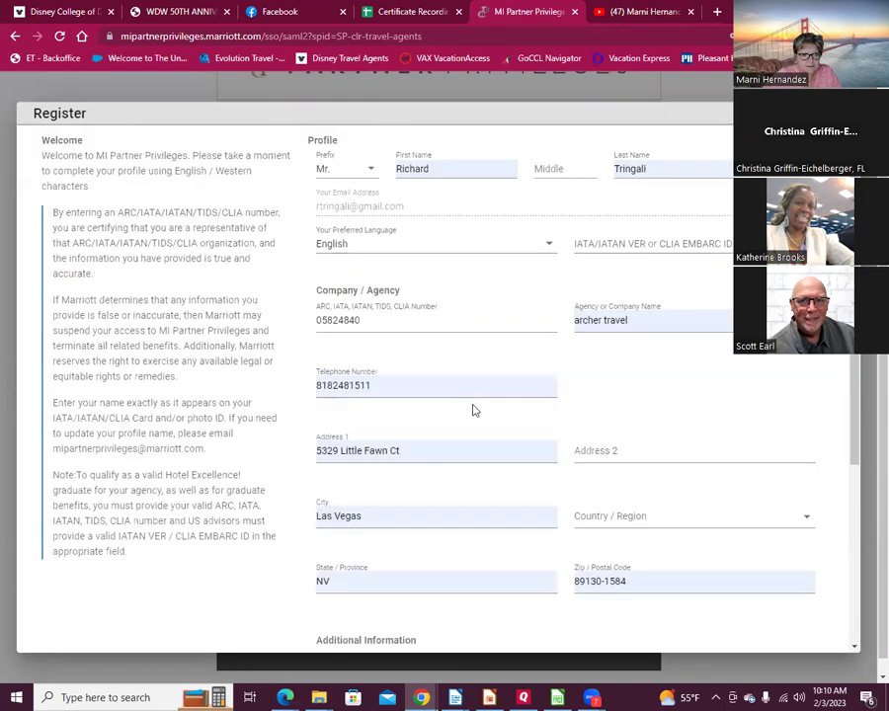
left_click(371, 393)
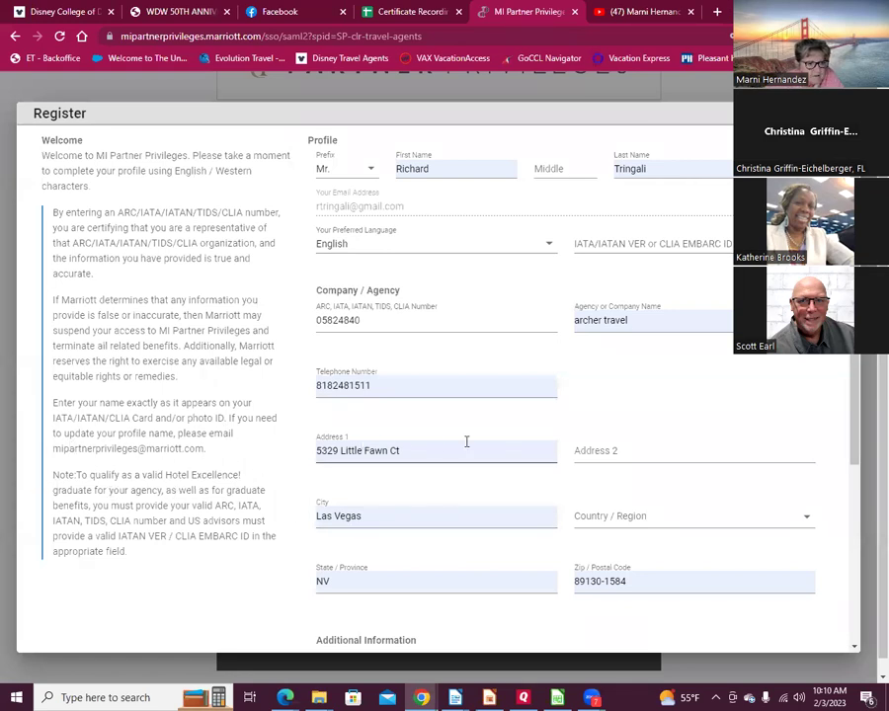
left_click(354, 380)
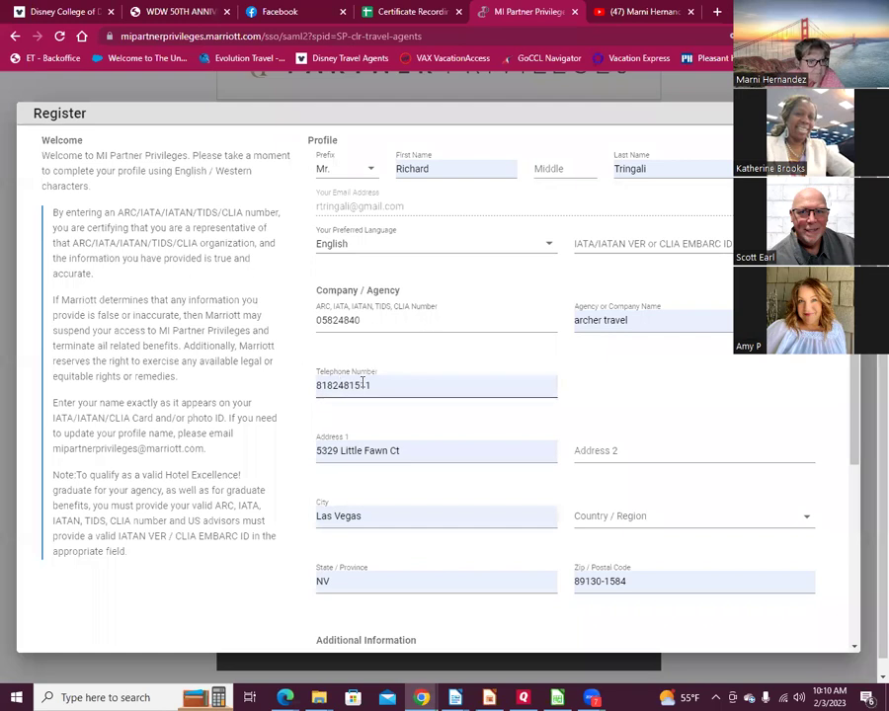
Step: Reselect the street address and recheck the end of the phone number, clearing popups
scroll(458, 439, "down", 3)
scroll(458, 444, "down", 1)
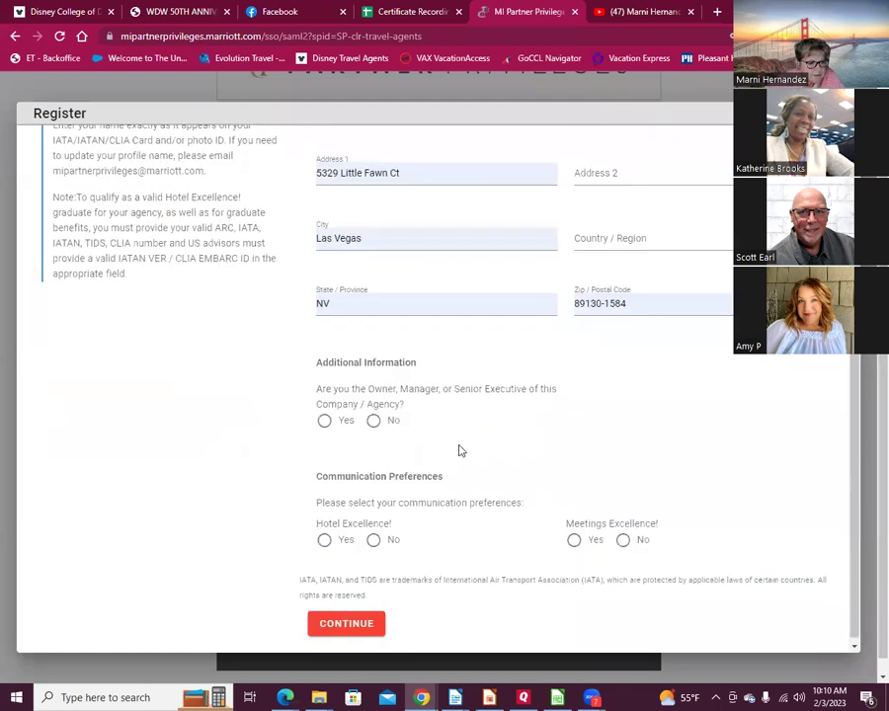
scroll(506, 497, "up", 4)
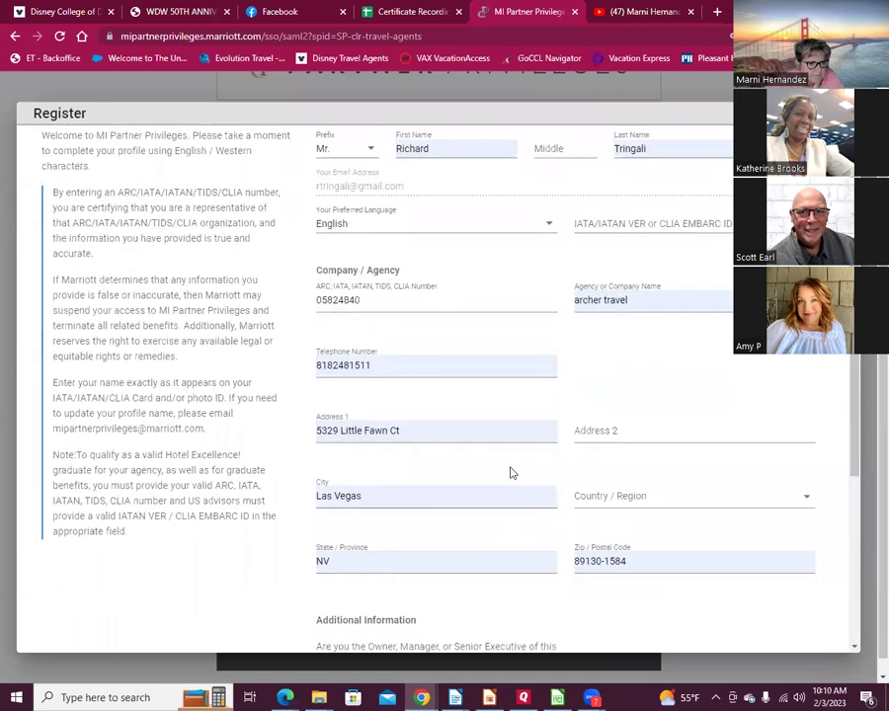
left_click(431, 445)
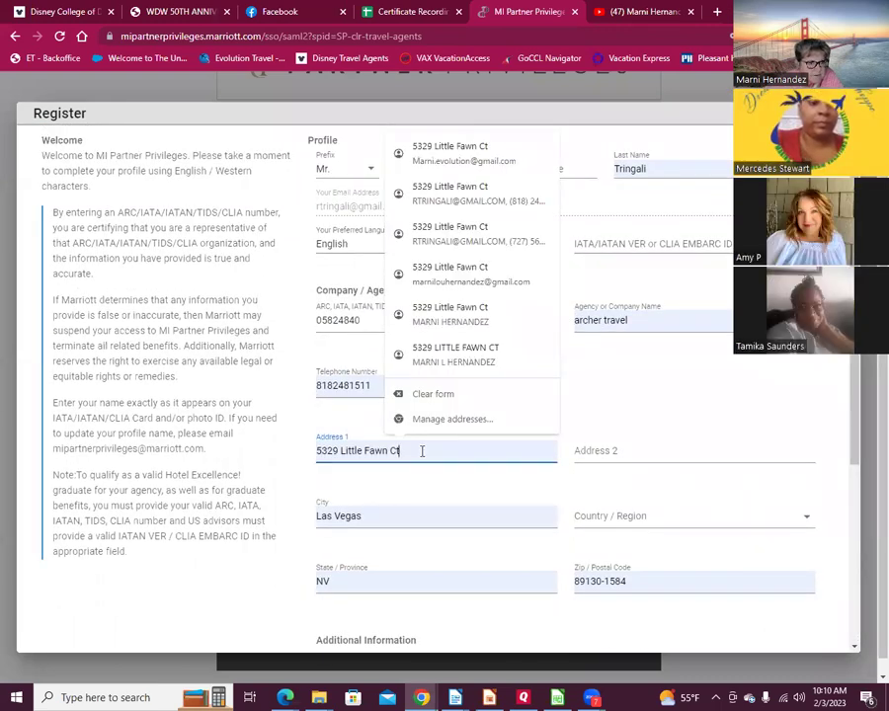
left_click_drag(421, 449, 85, 442)
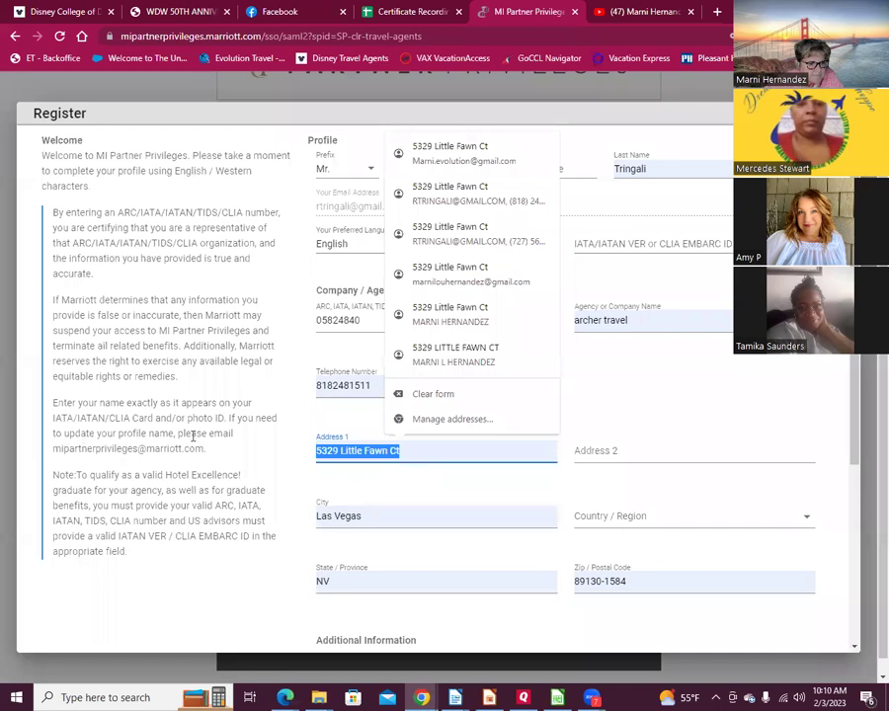
left_click(322, 389)
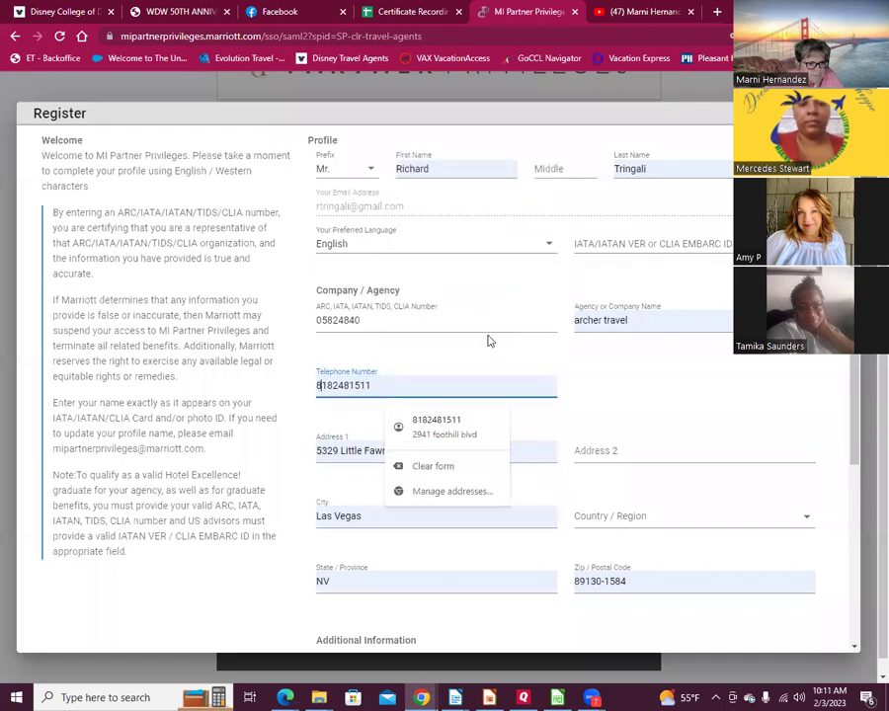
left_click(408, 383)
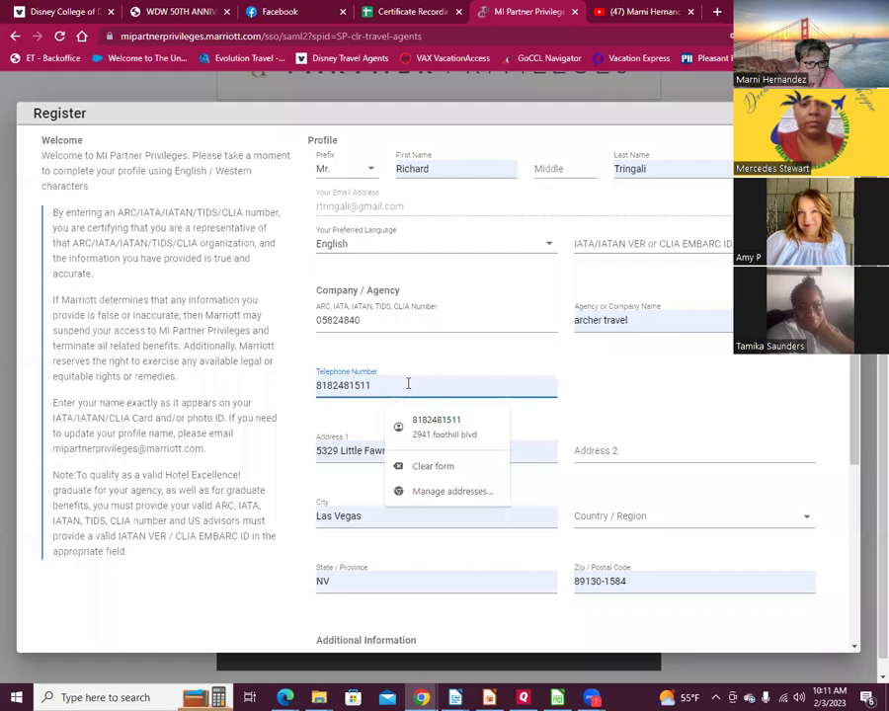
left_click(423, 438)
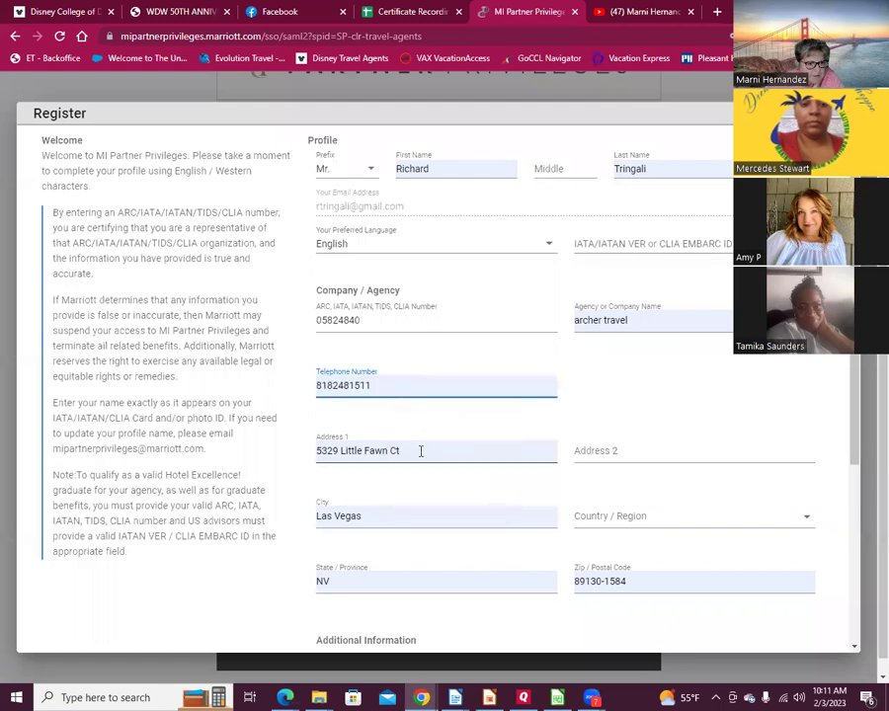
right_click(420, 451)
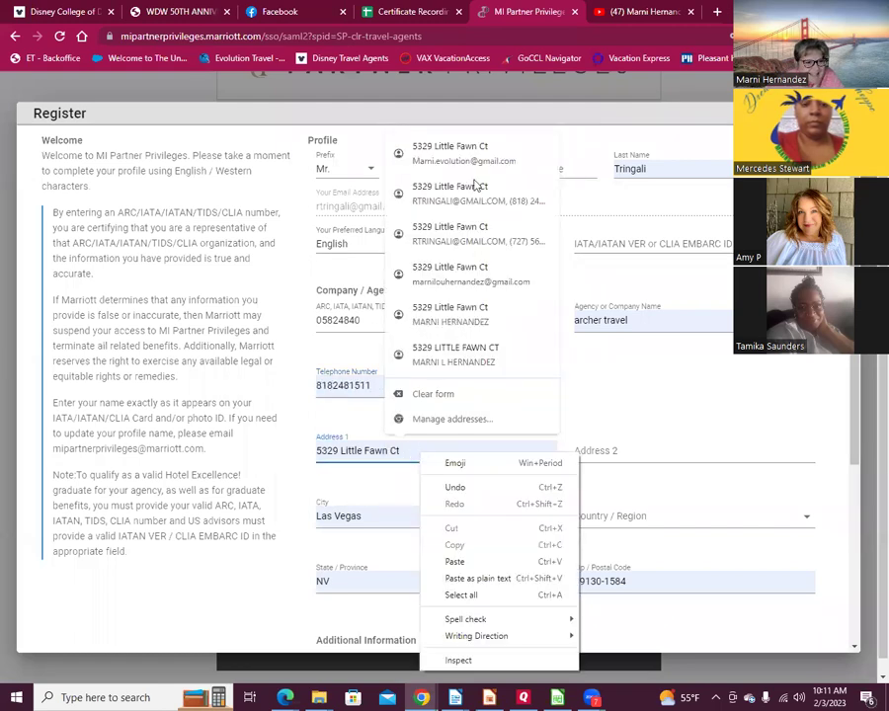
left_click(409, 401)
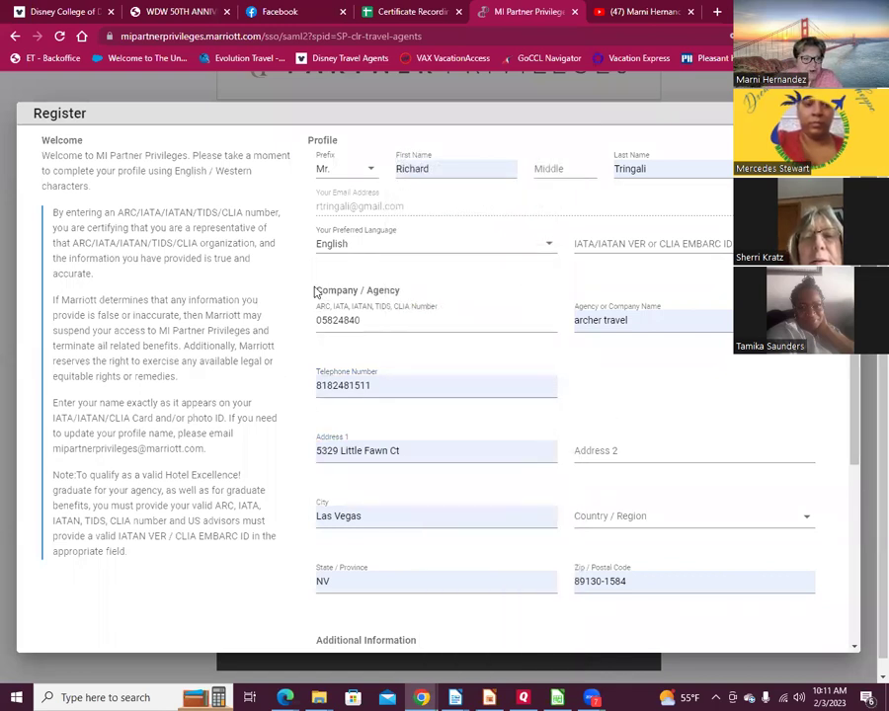
left_click(373, 387)
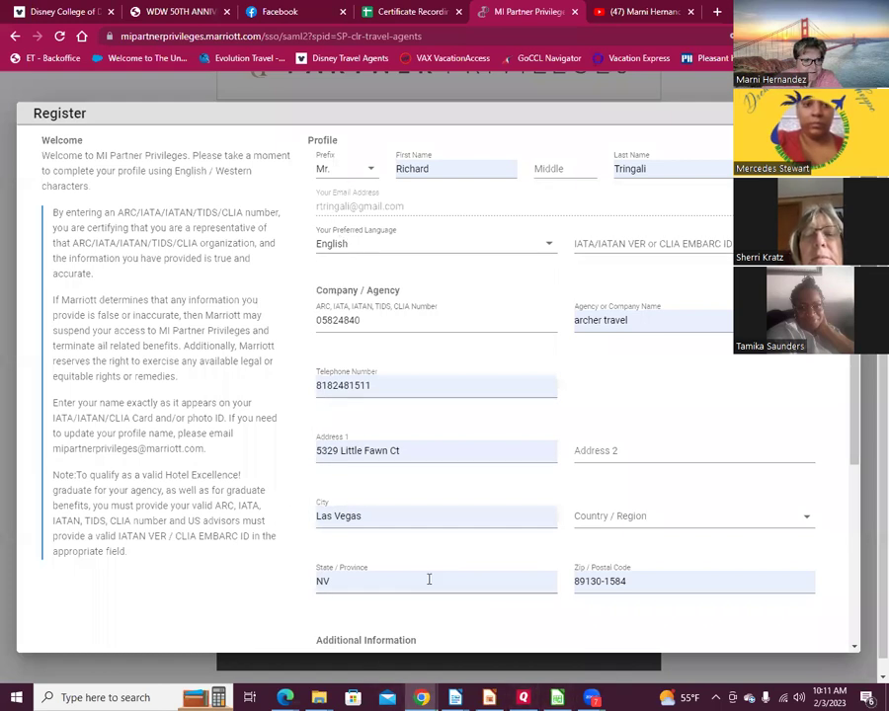
Step: Answer No to owner/manager and Yes to Hotel Excellence and Meetings Excellence communications
scroll(353, 603, "down", 3)
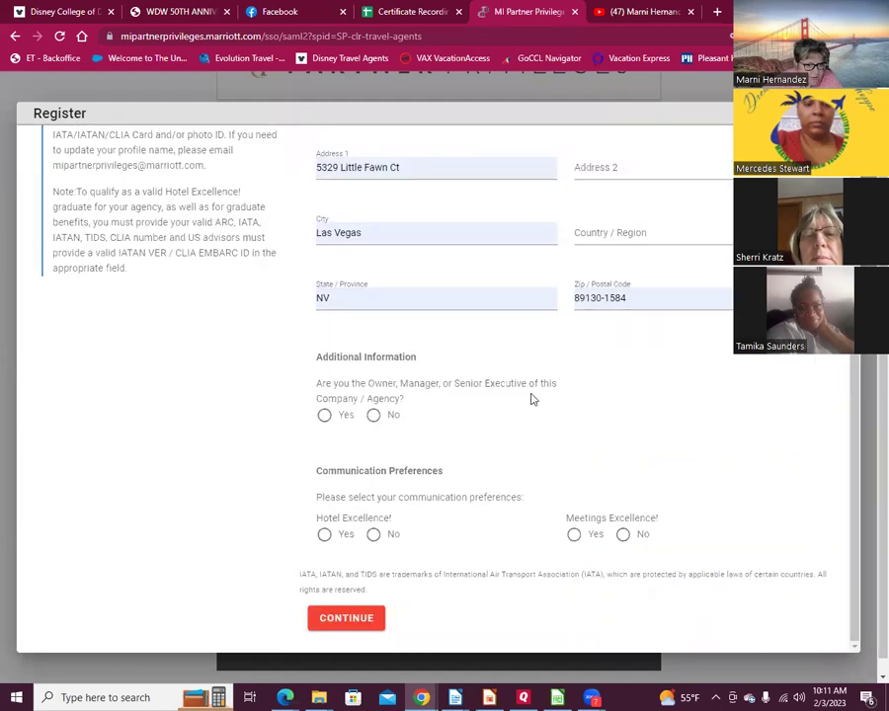
left_click(373, 415)
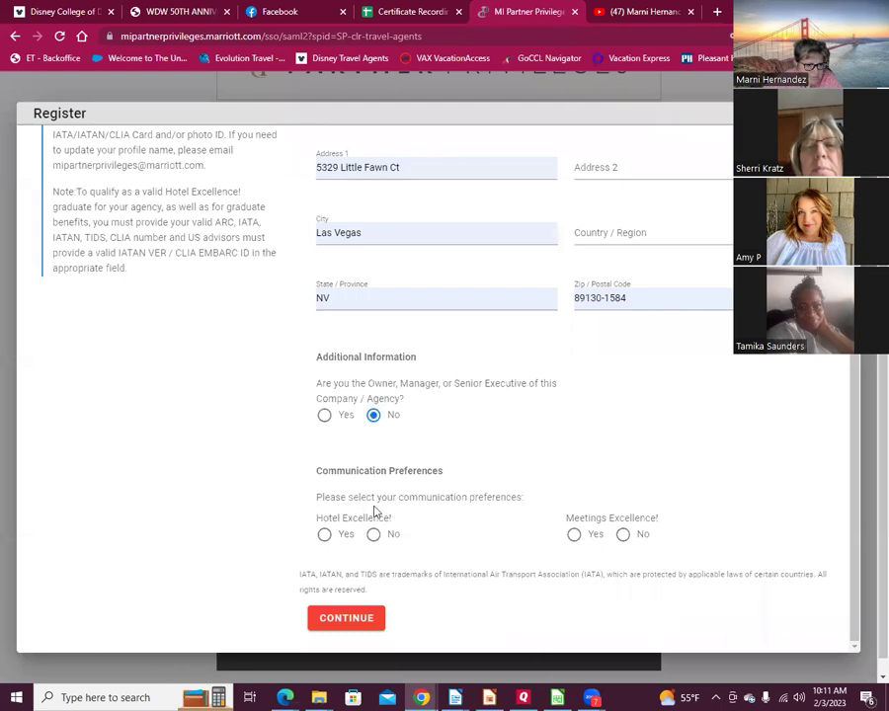
left_click(324, 534)
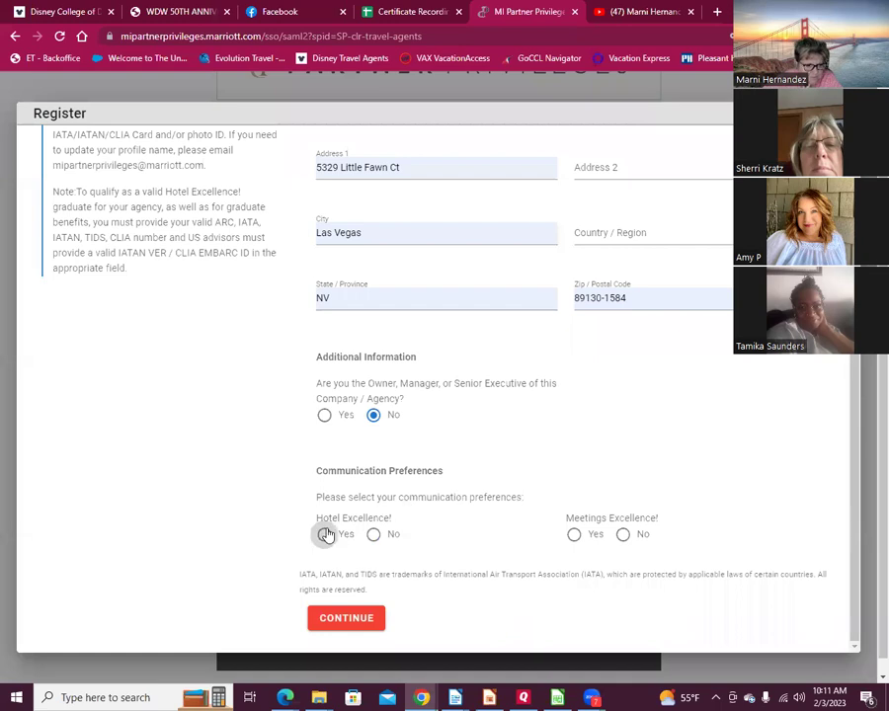
left_click(573, 534)
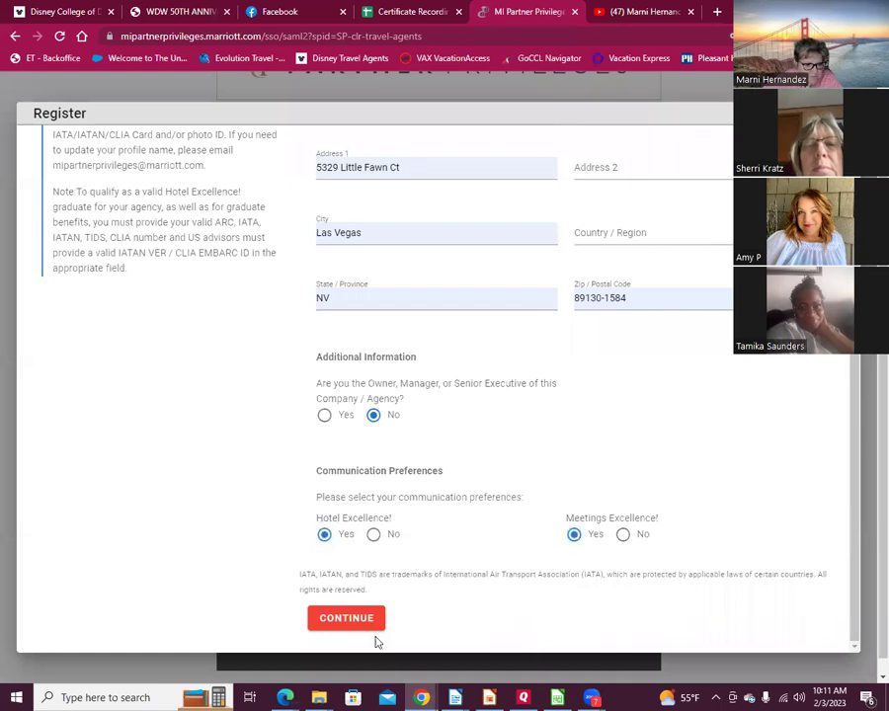
scroll(630, 431, "up", 3)
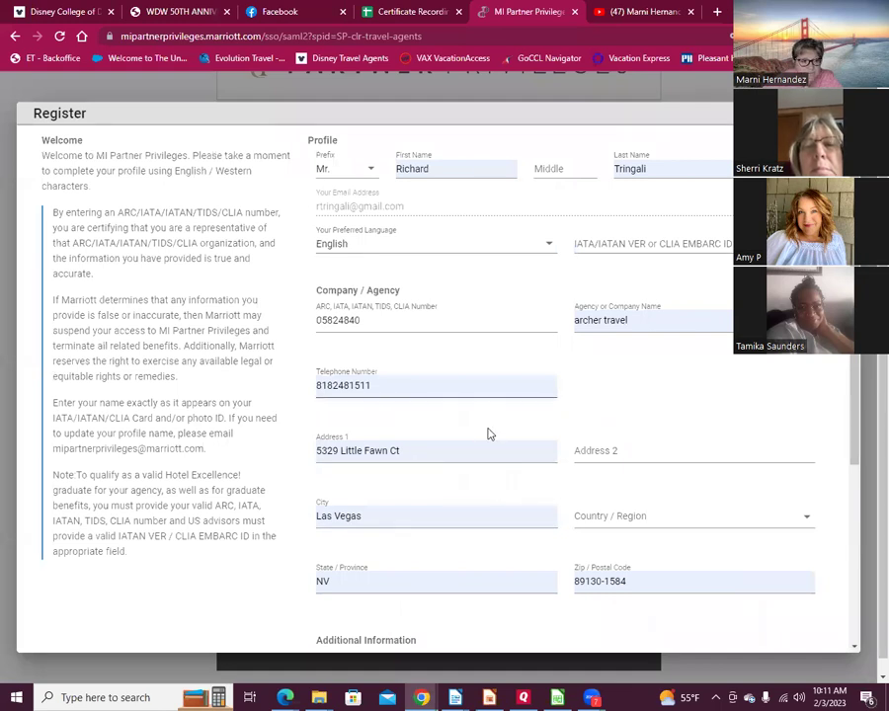
Step: Replace the street address with the agency's address and enter the city
left_click(421, 444)
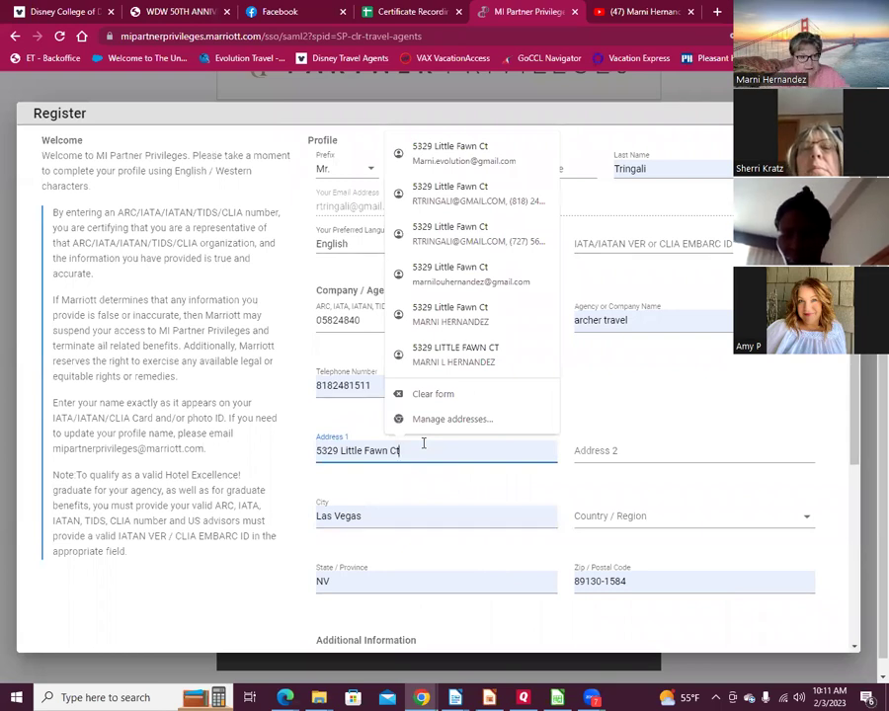
left_click_drag(403, 455, 186, 449)
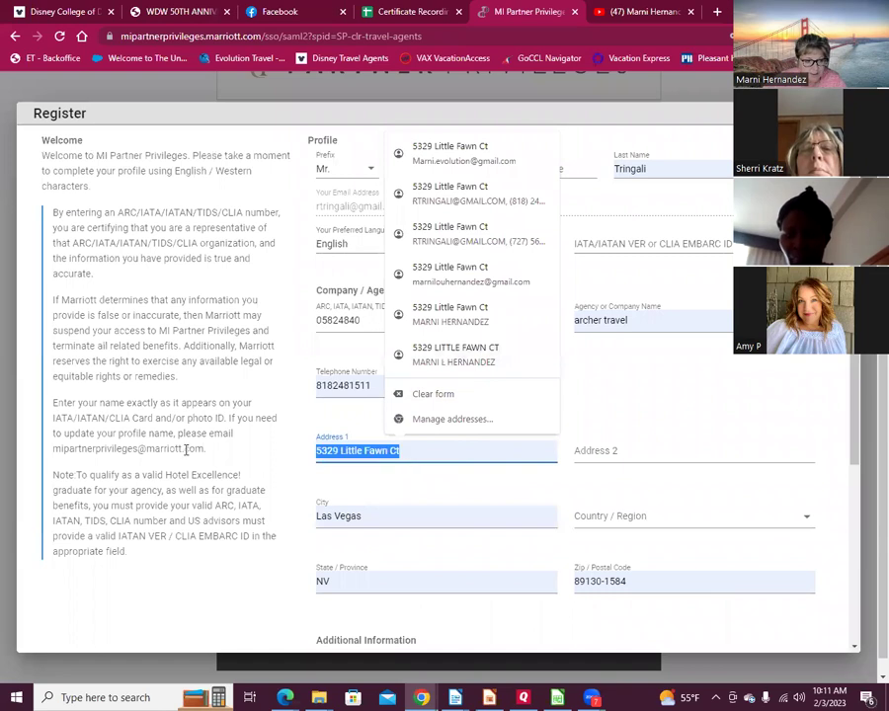
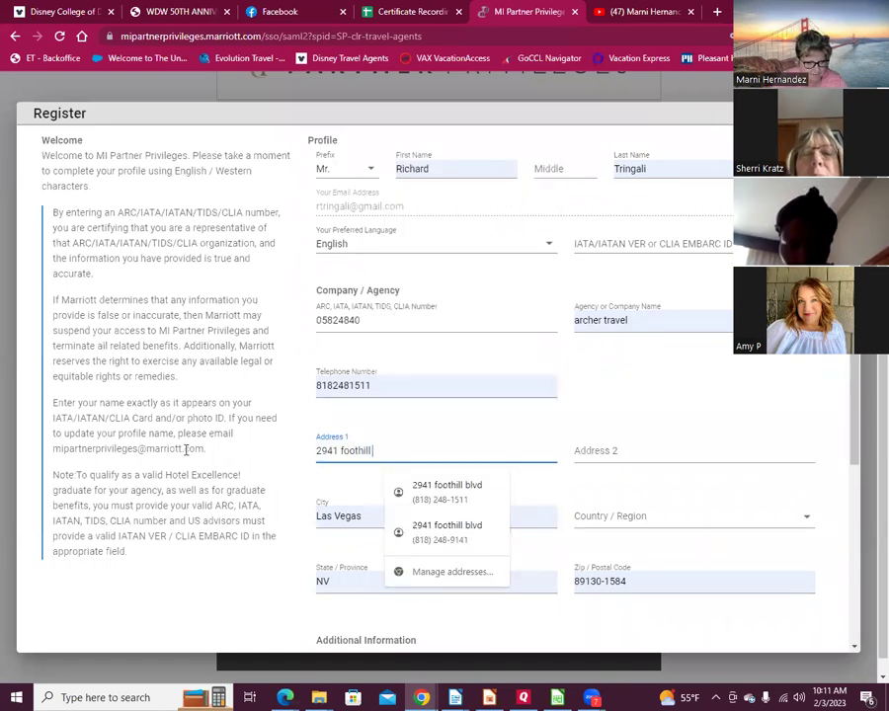
key("Tab")
key("Tab")
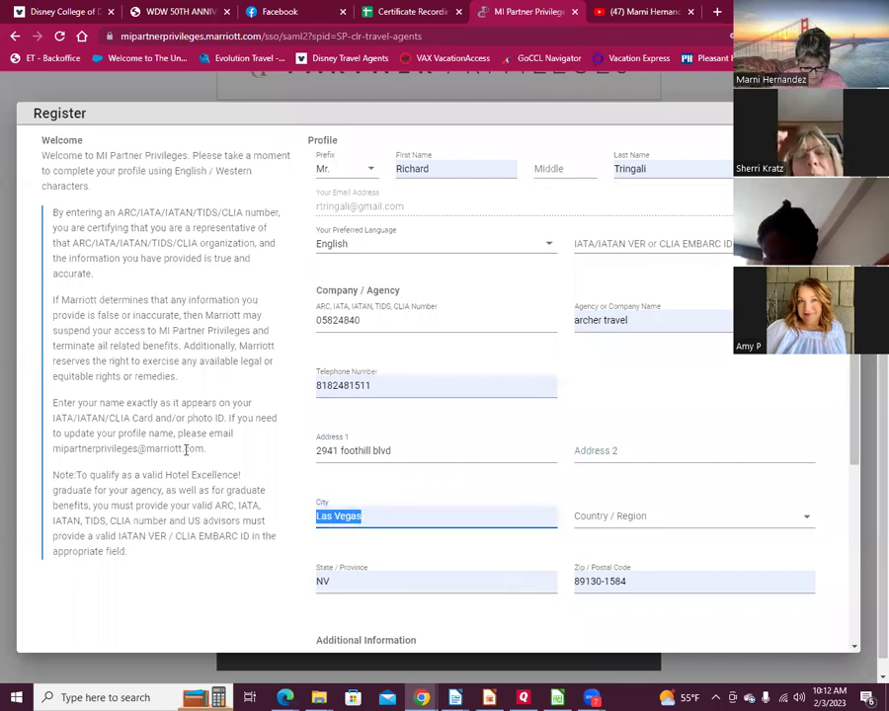
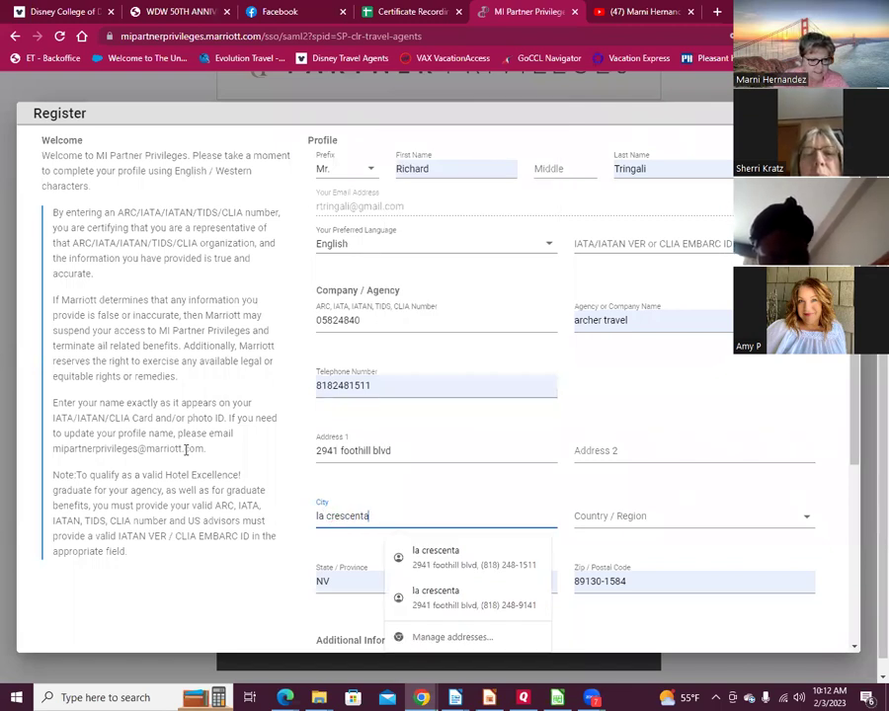
key("Tab")
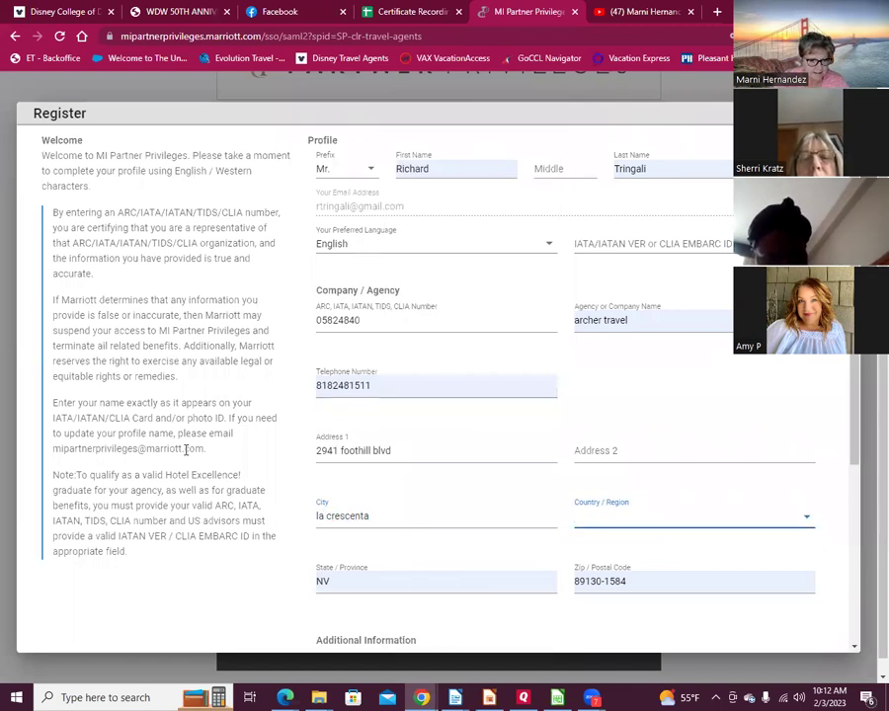
Step: Set the country to United States and the state to California
type("us")
key("BackSpace")
type("n")
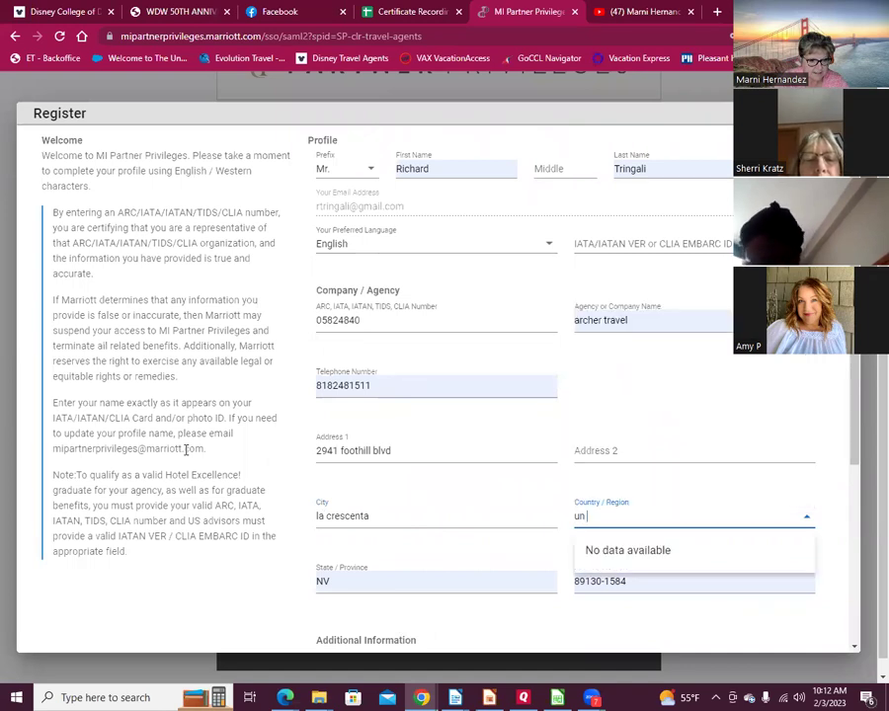
type("ited")
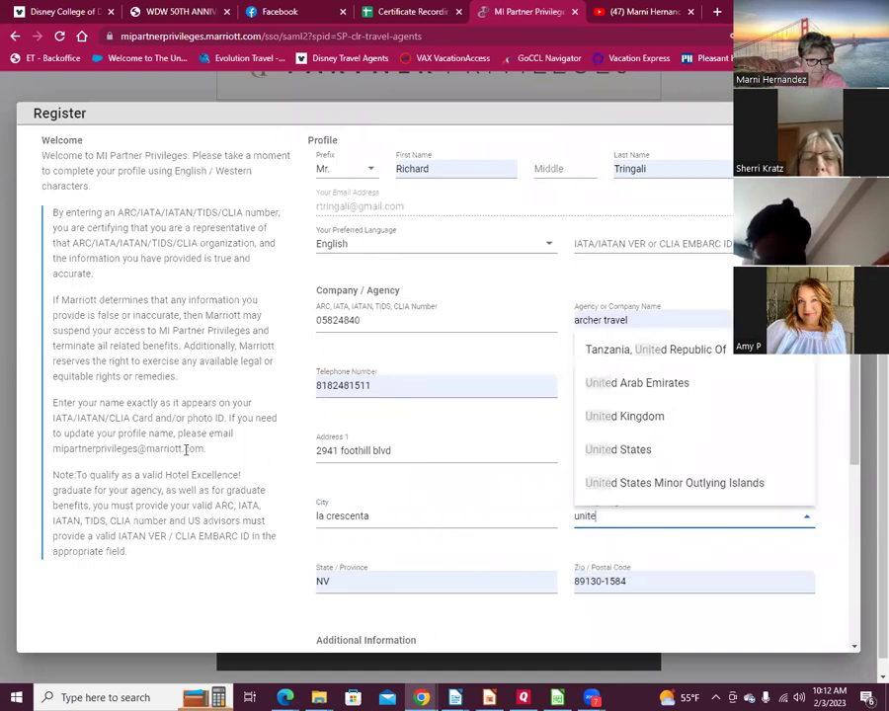
left_click(634, 452)
left_click(362, 583)
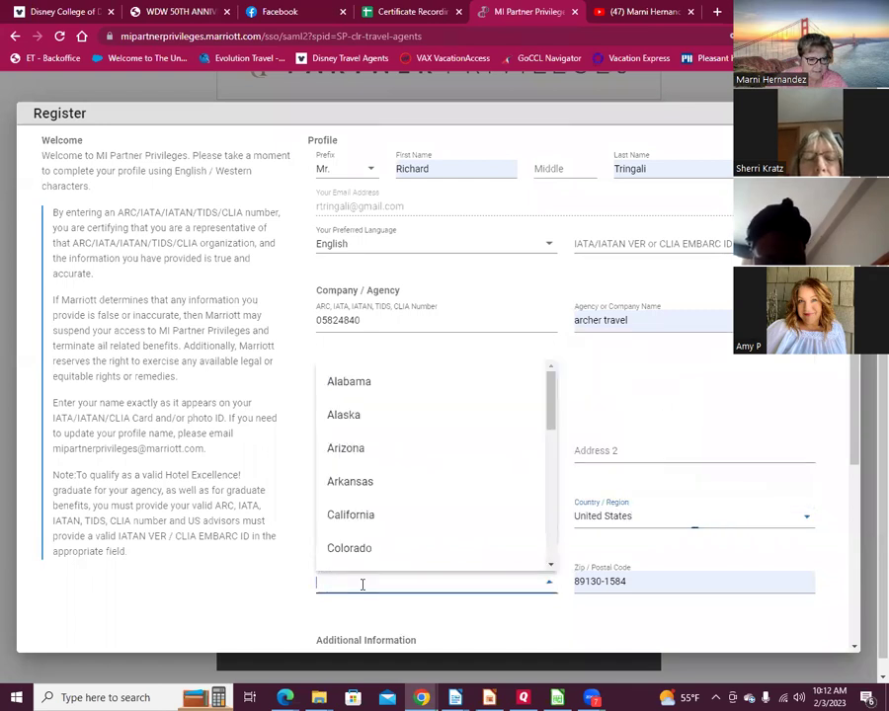
type("c")
left_click(337, 388)
Step: Replace the zip code and add the missing final digit to the telephone number
left_click(629, 581)
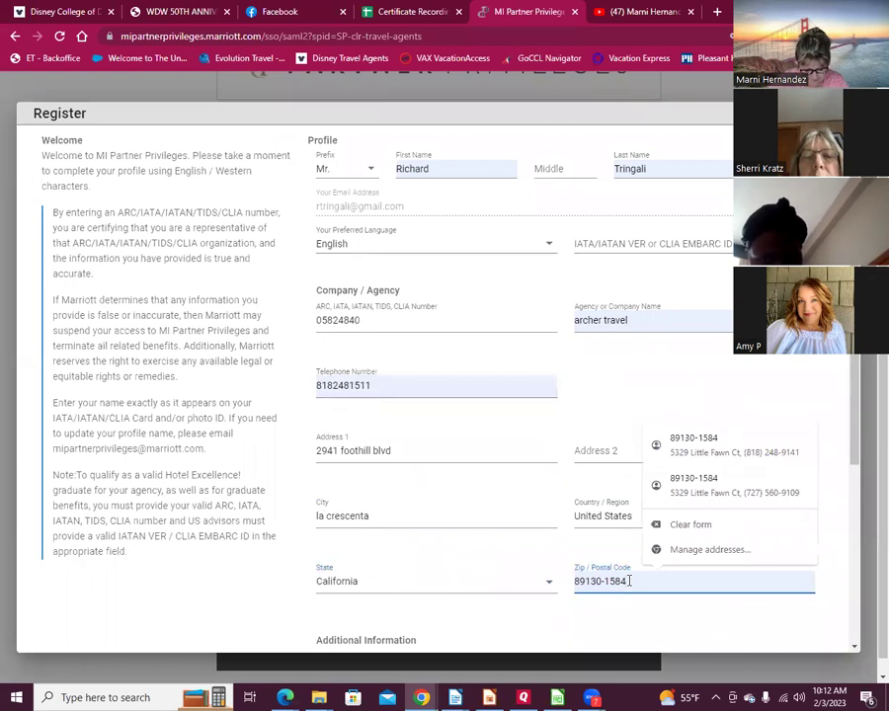
key("ctrl+a")
type("91214")
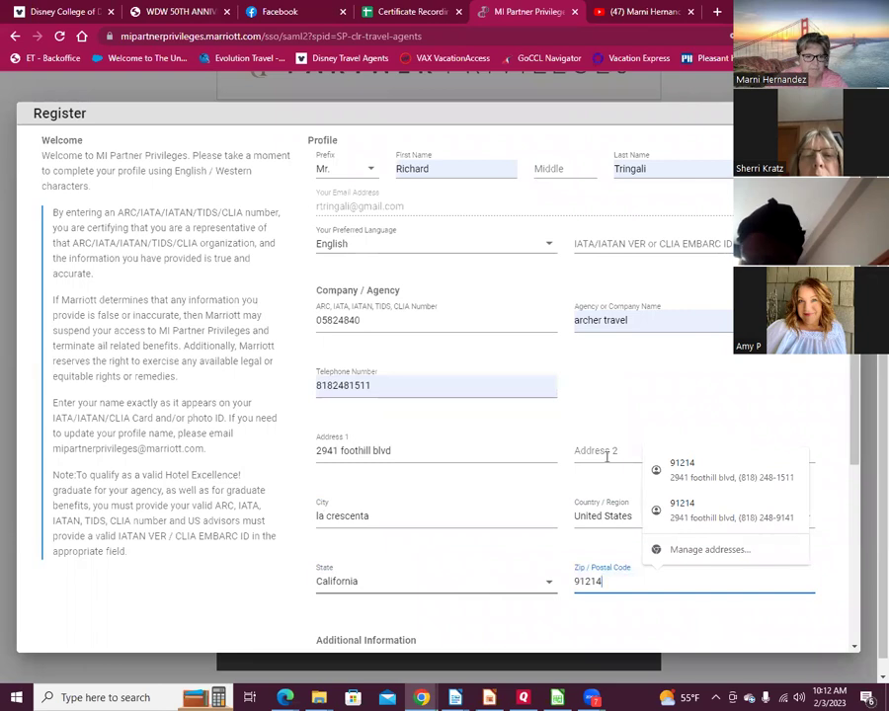
left_click(685, 406)
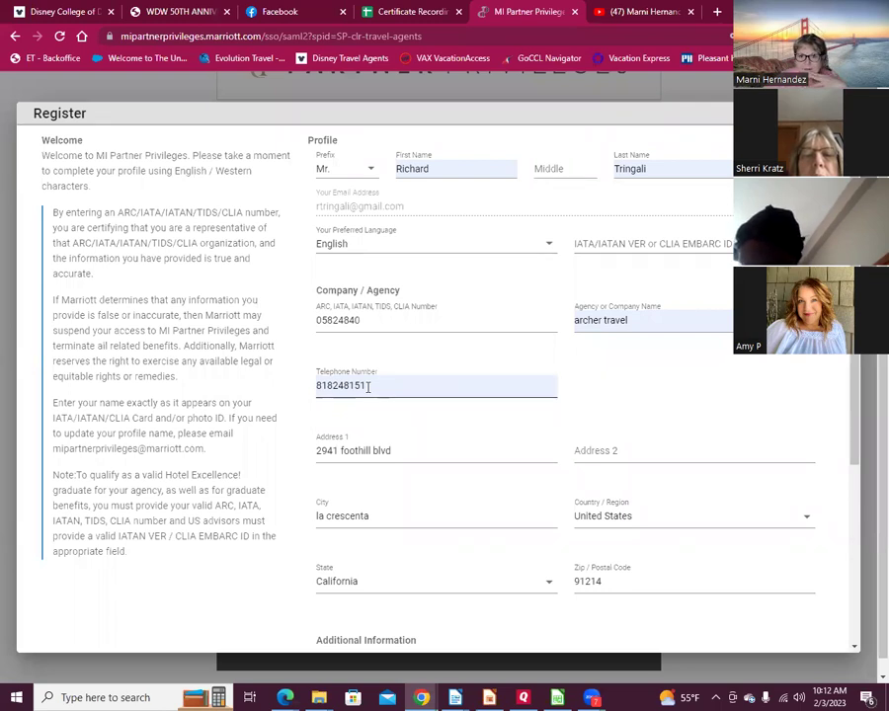
type("1")
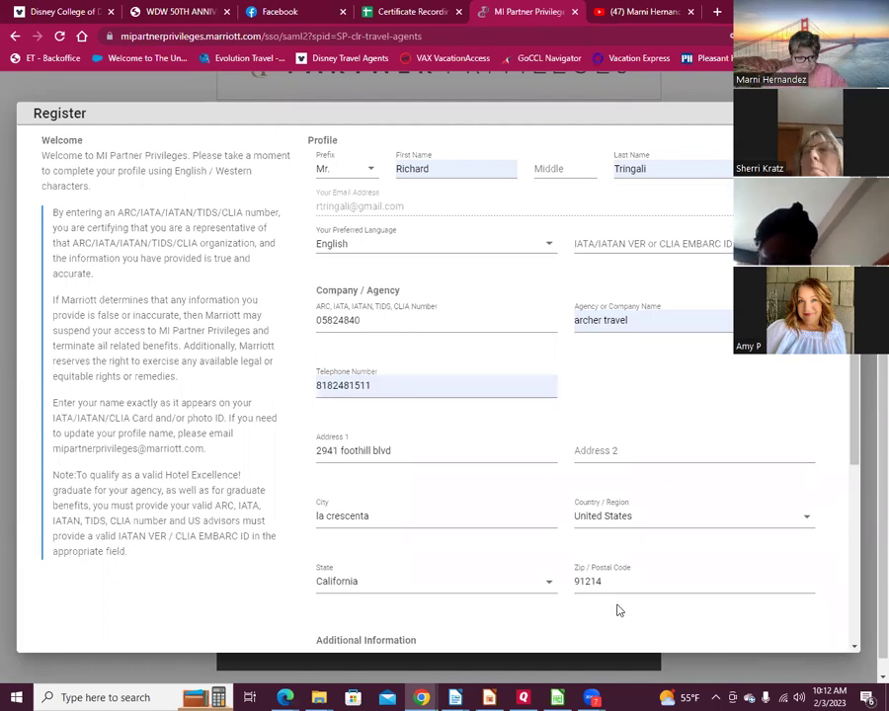
Step: Answer No to the owner or manager question on the Register form
scroll(538, 464, "down", 1)
scroll(538, 464, "down", 3)
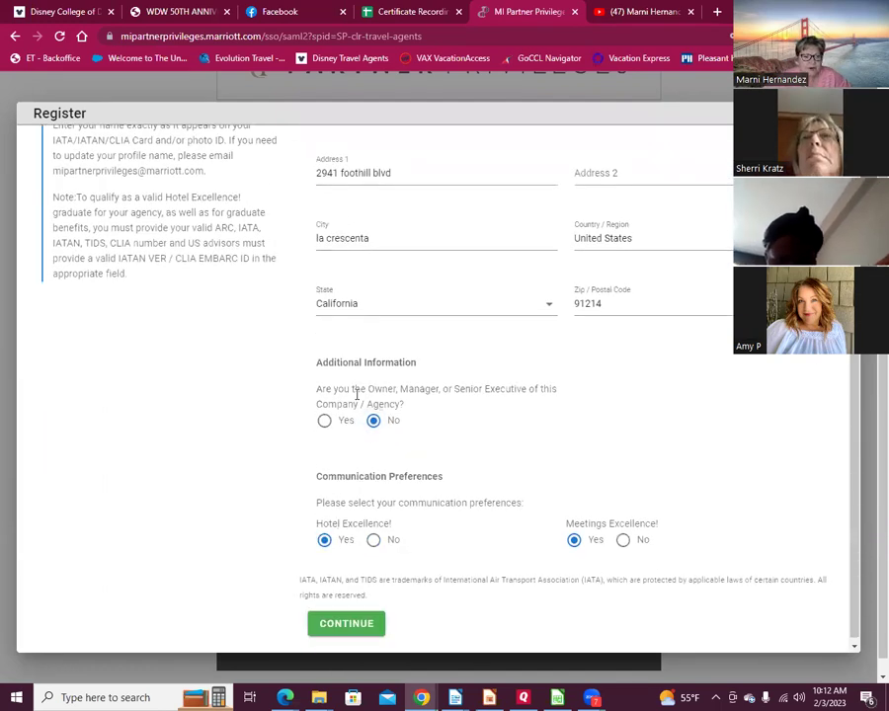
left_click(373, 421)
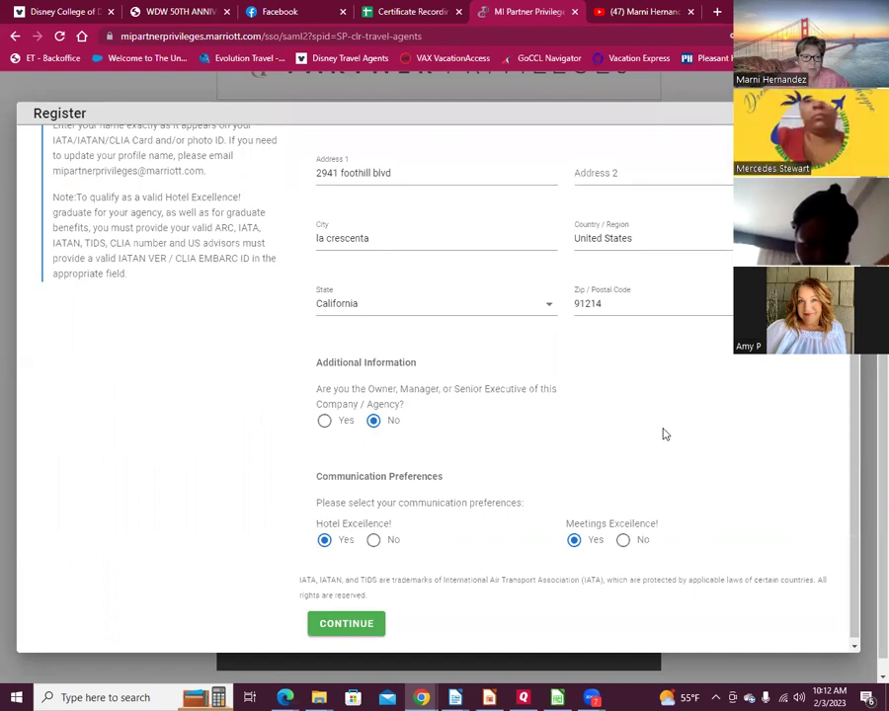
scroll(451, 399, "up", 4)
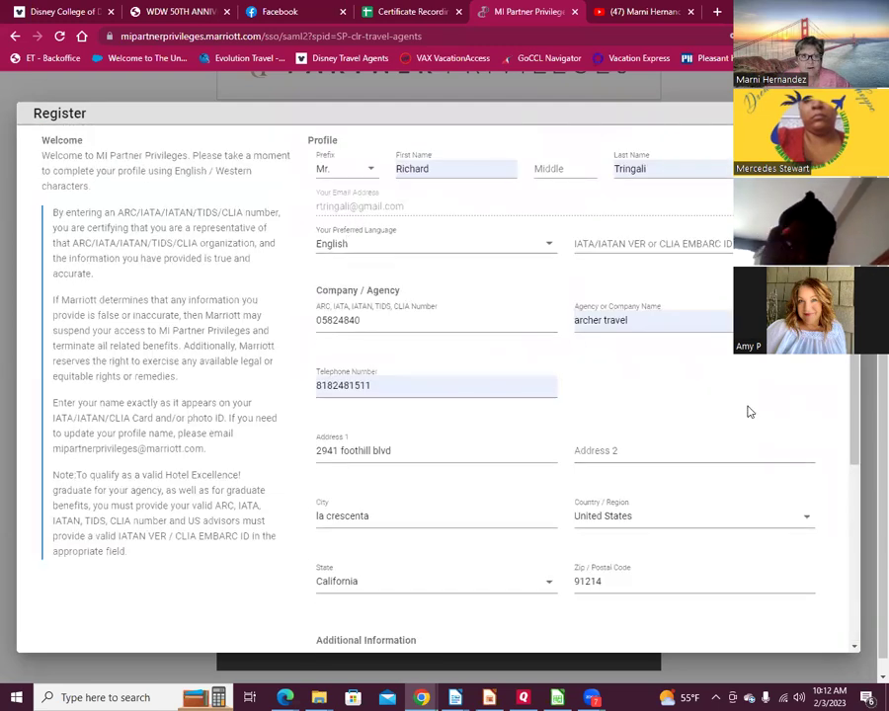
scroll(748, 412, "down", 3)
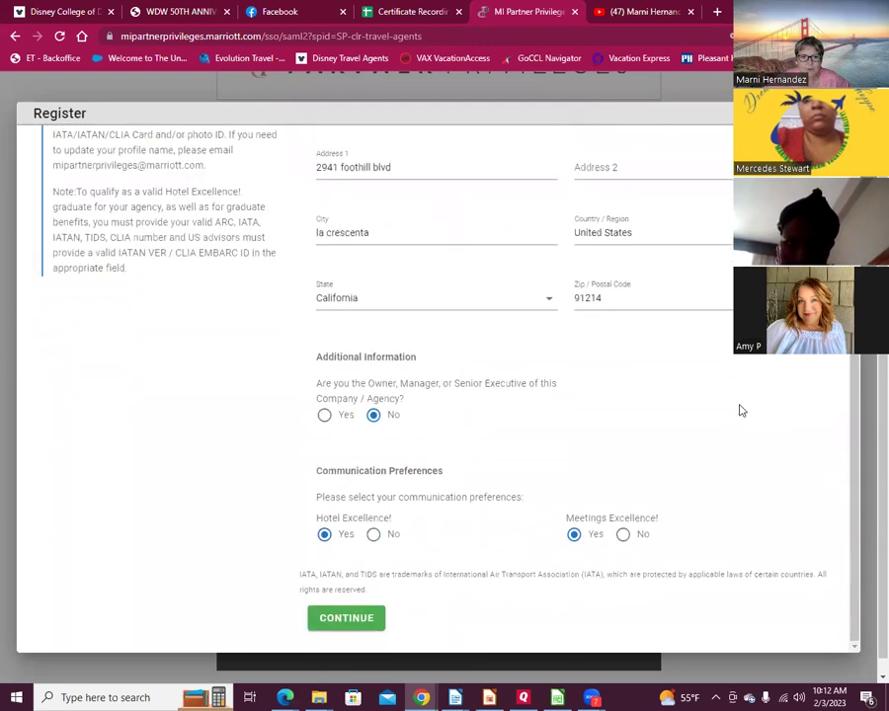
Step: Submit the registration and look over the Marriott Hotel Excellence! page
left_click(339, 625)
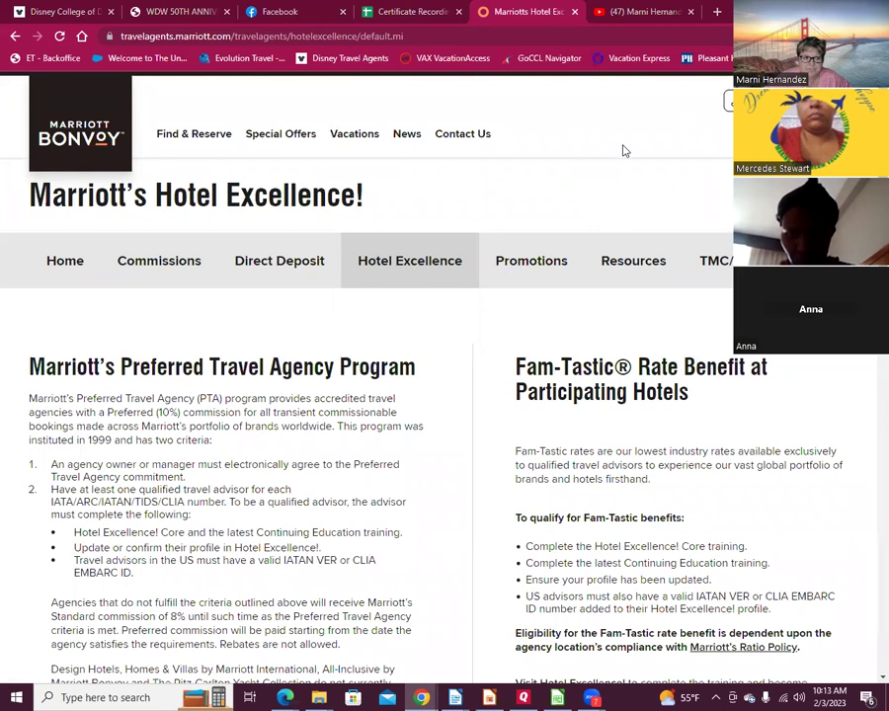
scroll(624, 149, "down", 3)
scroll(626, 148, "down", 1)
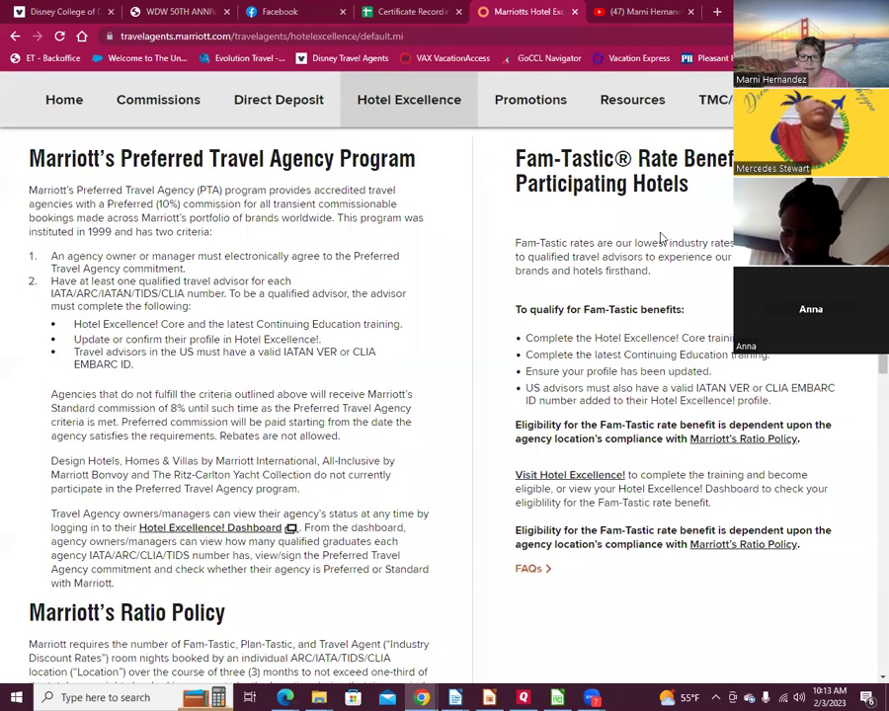
scroll(656, 244, "up", 4)
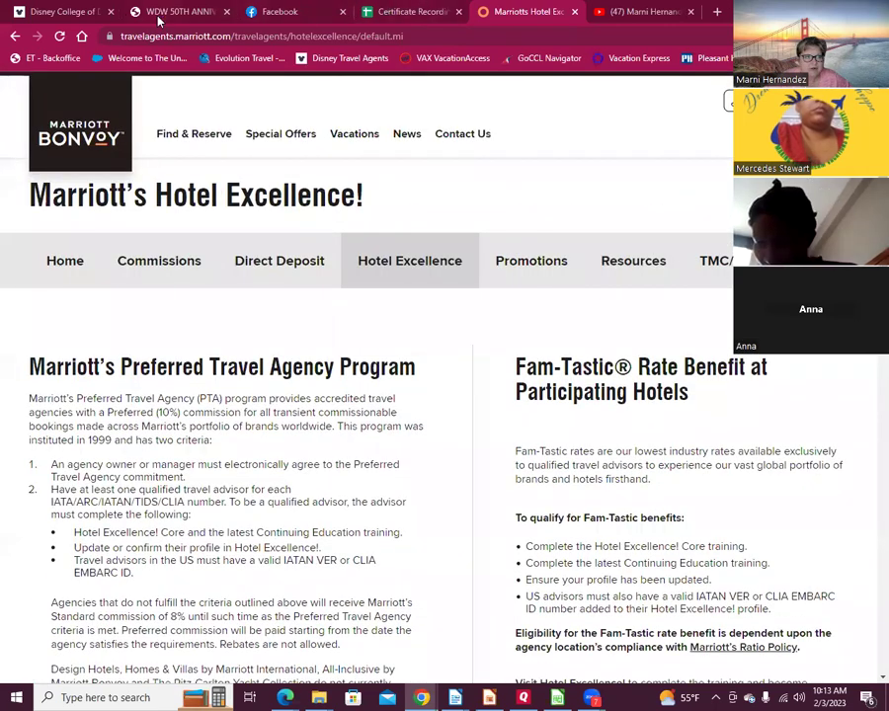
Step: Log in to the Evolution Travel back office and copy Archer Travel USA's Supplier Credentials details
left_click(717, 11)
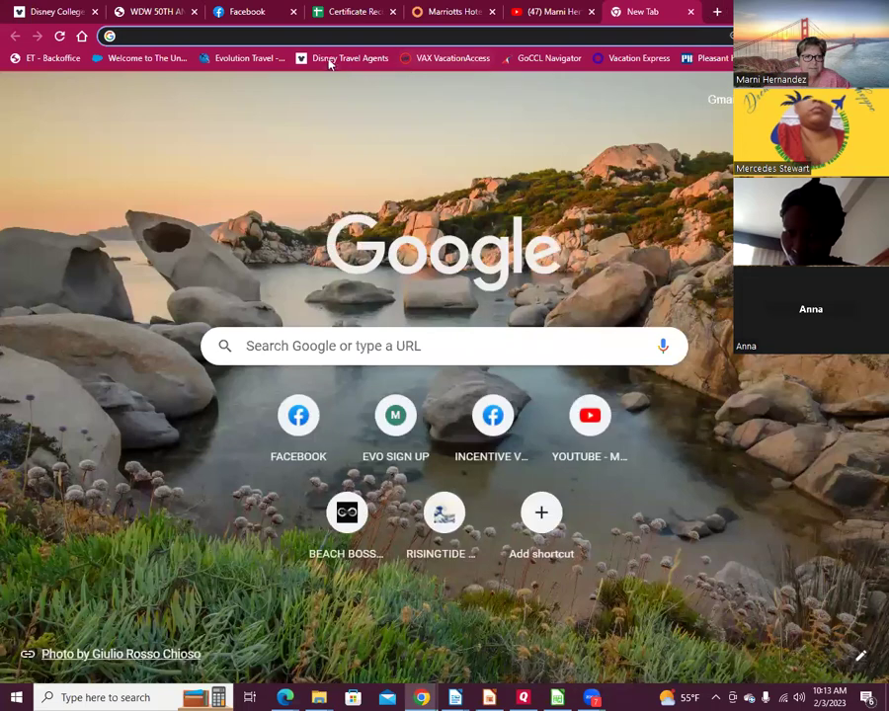
left_click(31, 60)
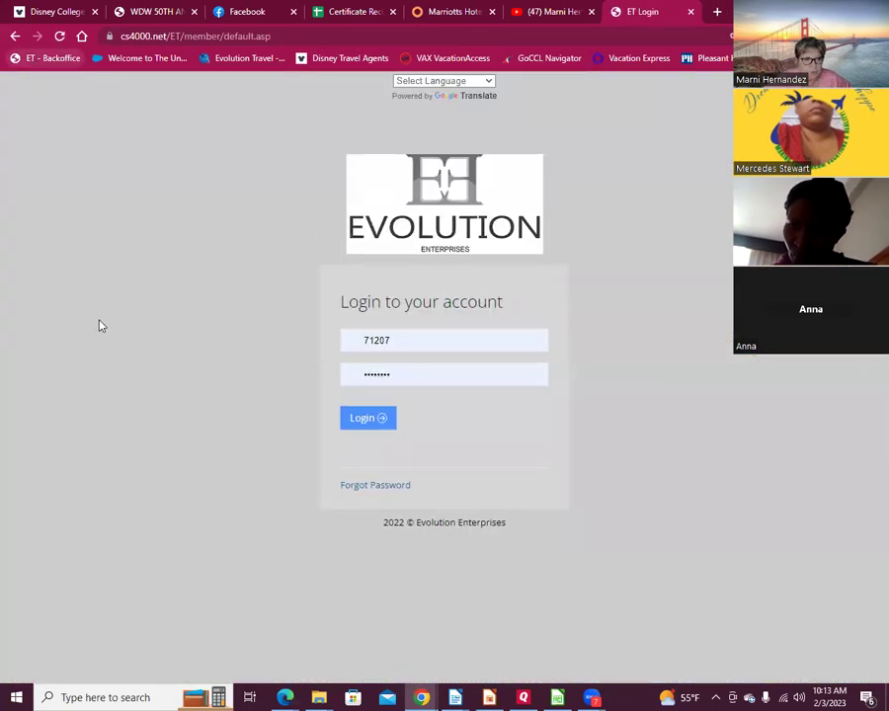
left_click(364, 419)
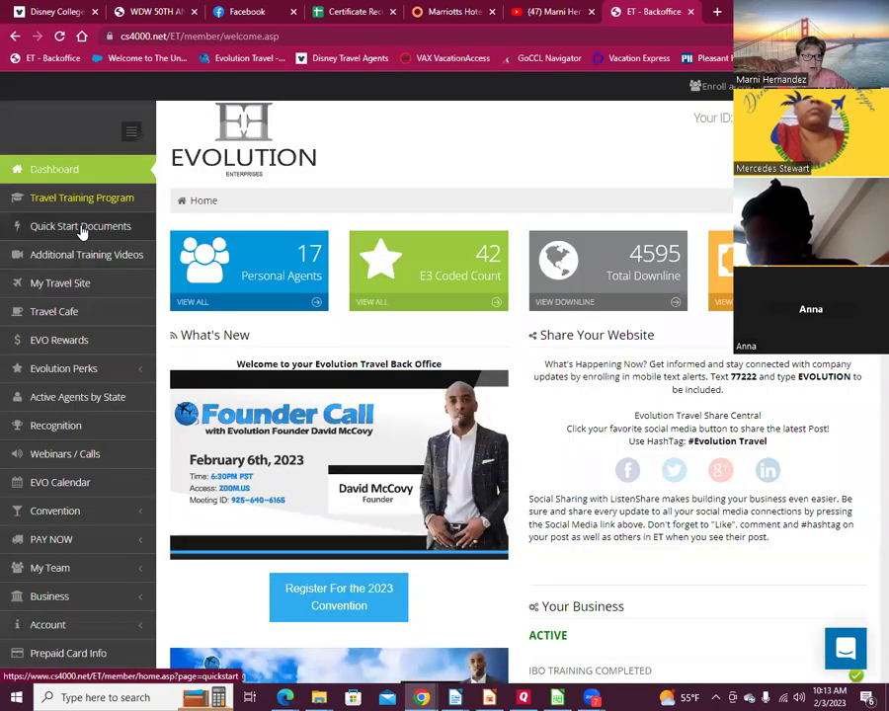
left_click(82, 229)
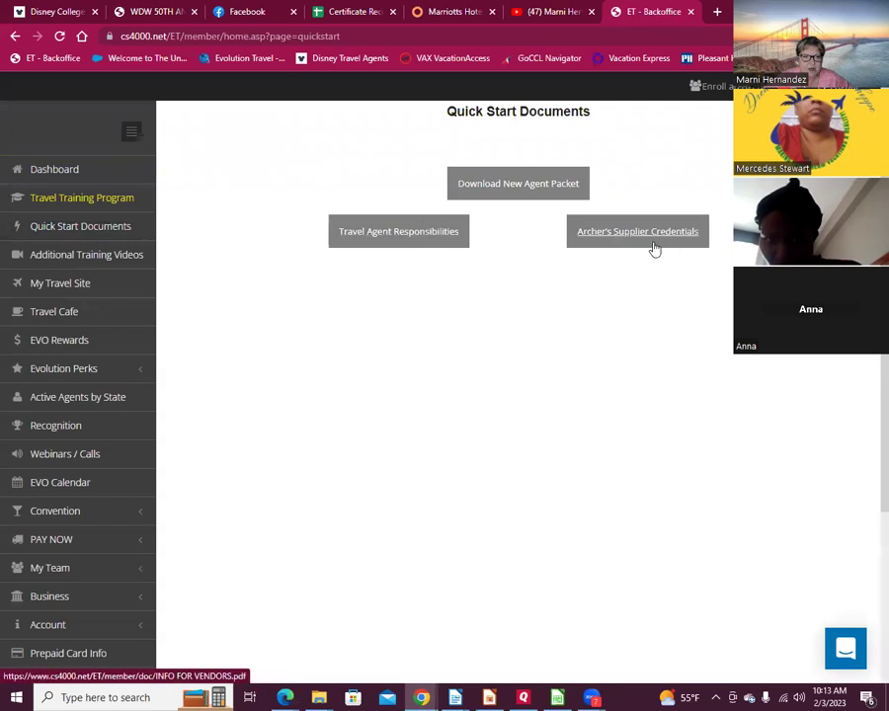
left_click(623, 240)
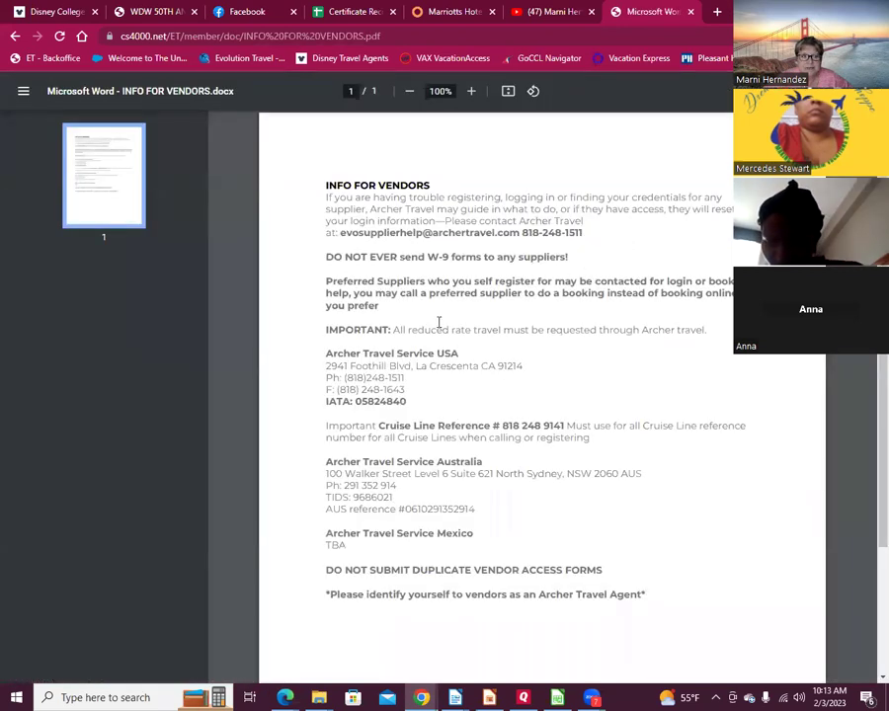
left_click_drag(326, 365, 561, 424)
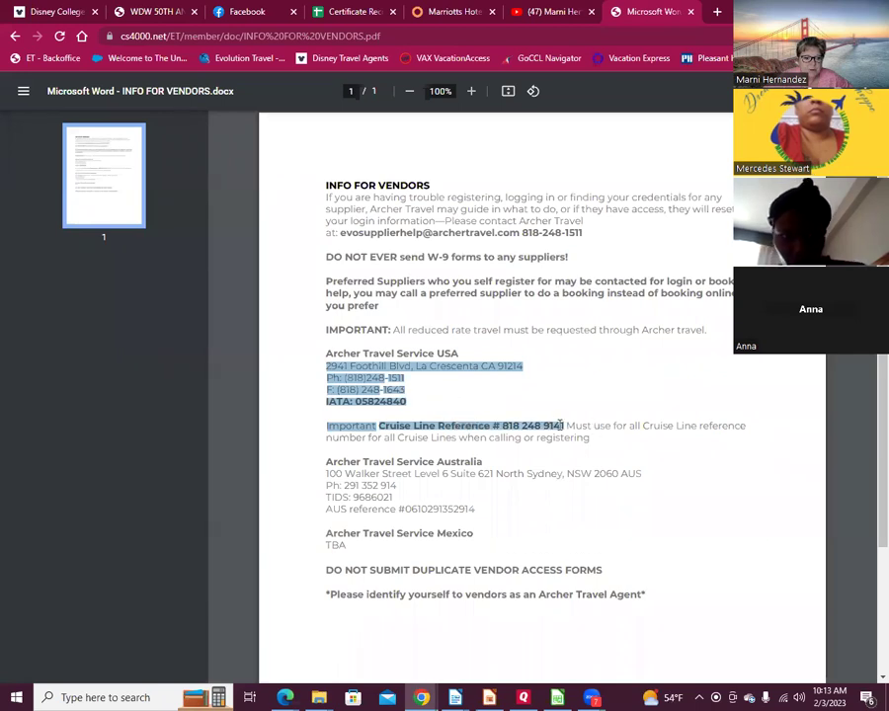
right_click(392, 377)
left_click(868, 446)
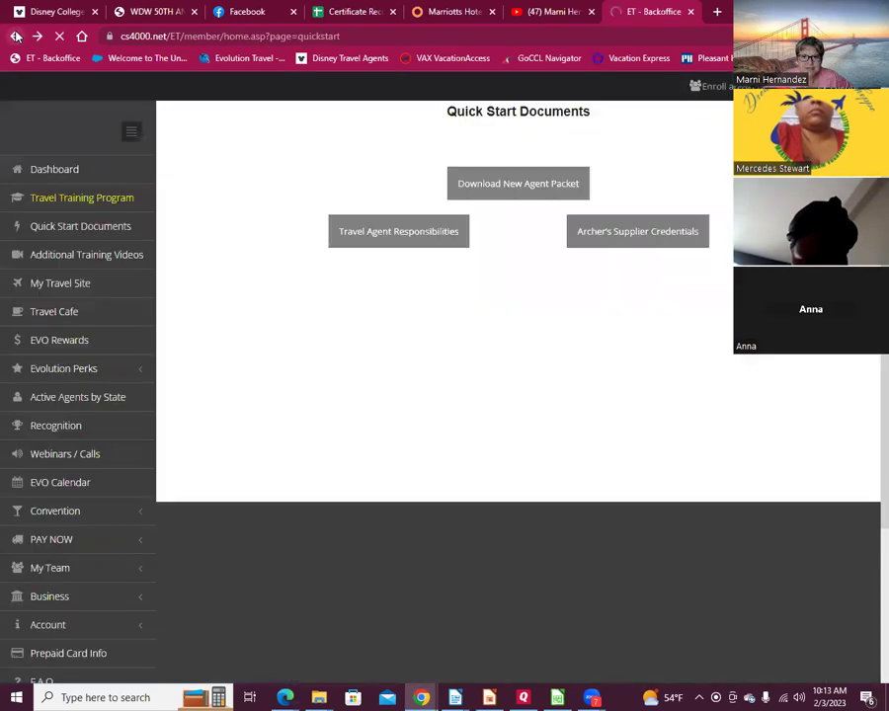
Step: Open the new agent packet PDF from Quick Start Documents and scroll through it
left_click(513, 188)
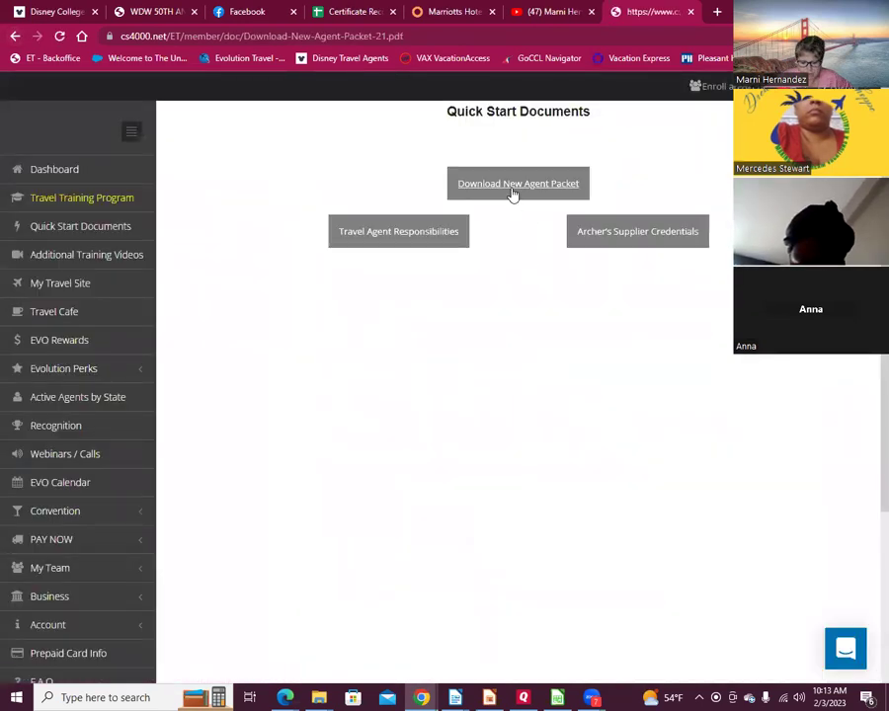
scroll(593, 346, "down", 20)
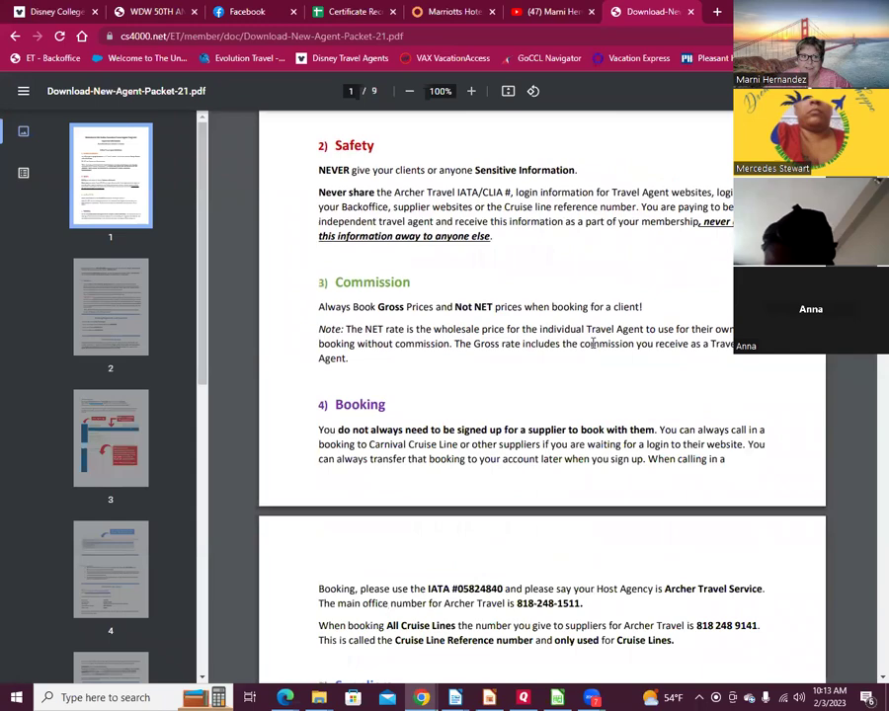
scroll(577, 351, "down", 15)
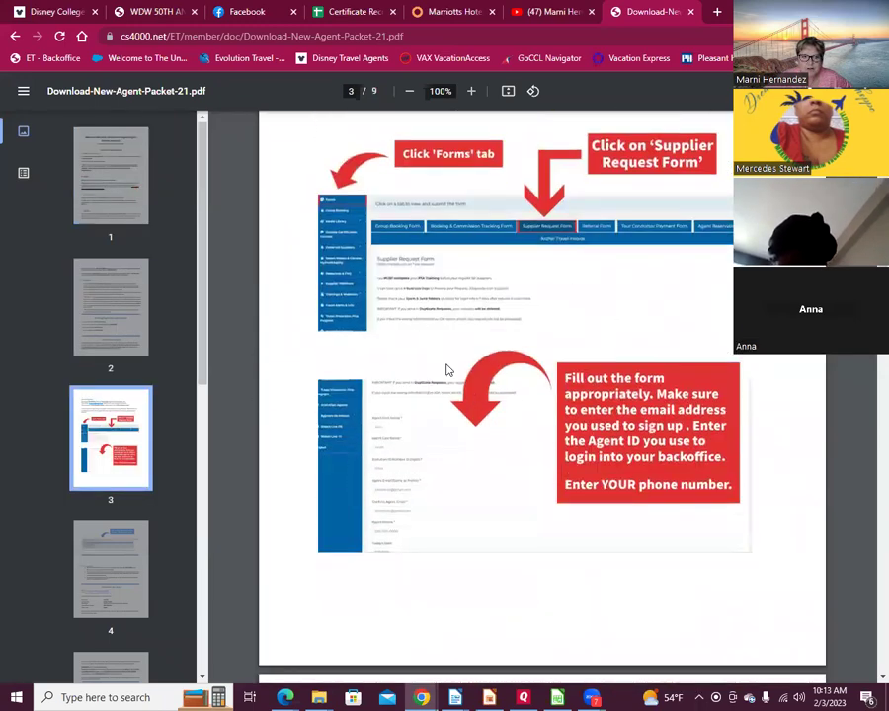
scroll(539, 395, "down", 12)
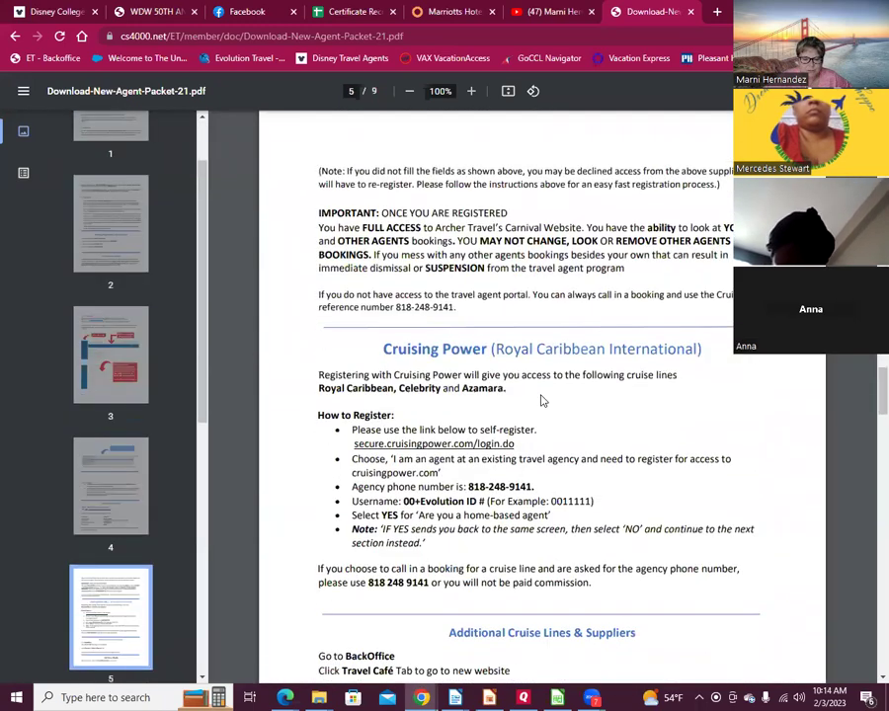
scroll(542, 395, "down", 10)
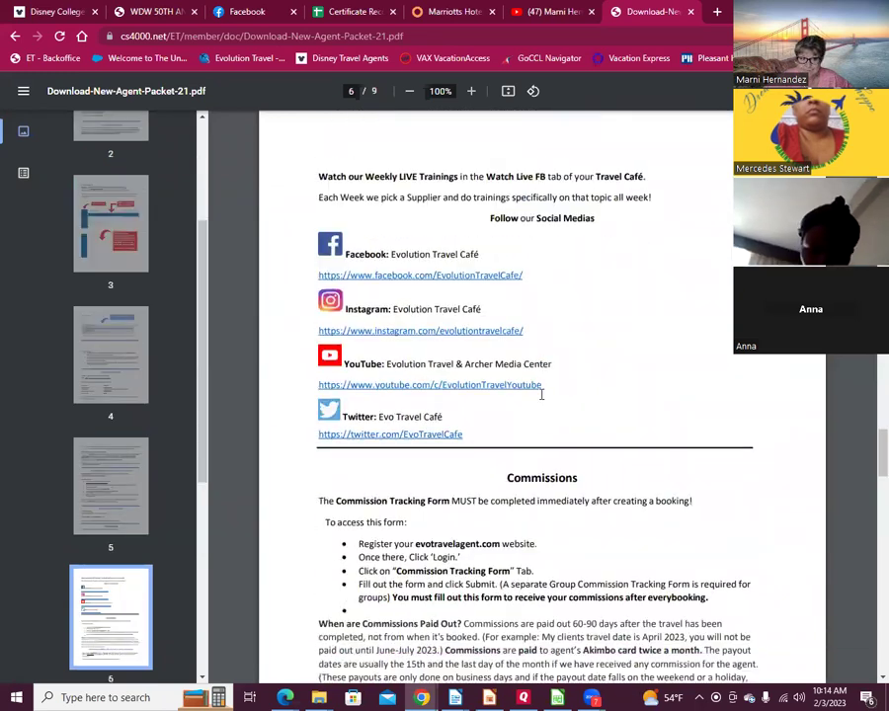
Step: Reopen the new agent packet and review its pages through Contact Info
left_click(16, 36)
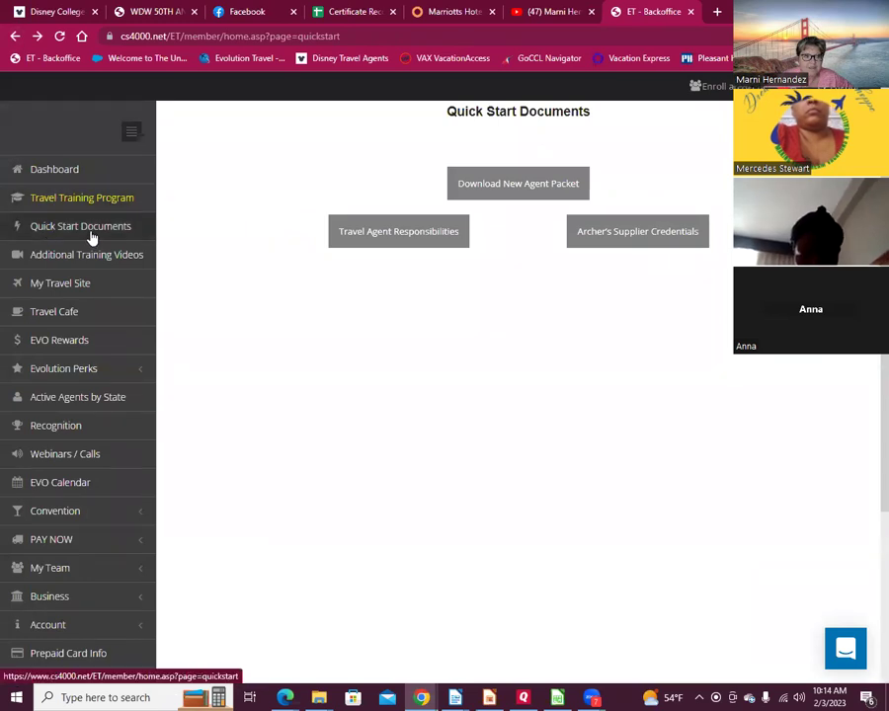
left_click(521, 184)
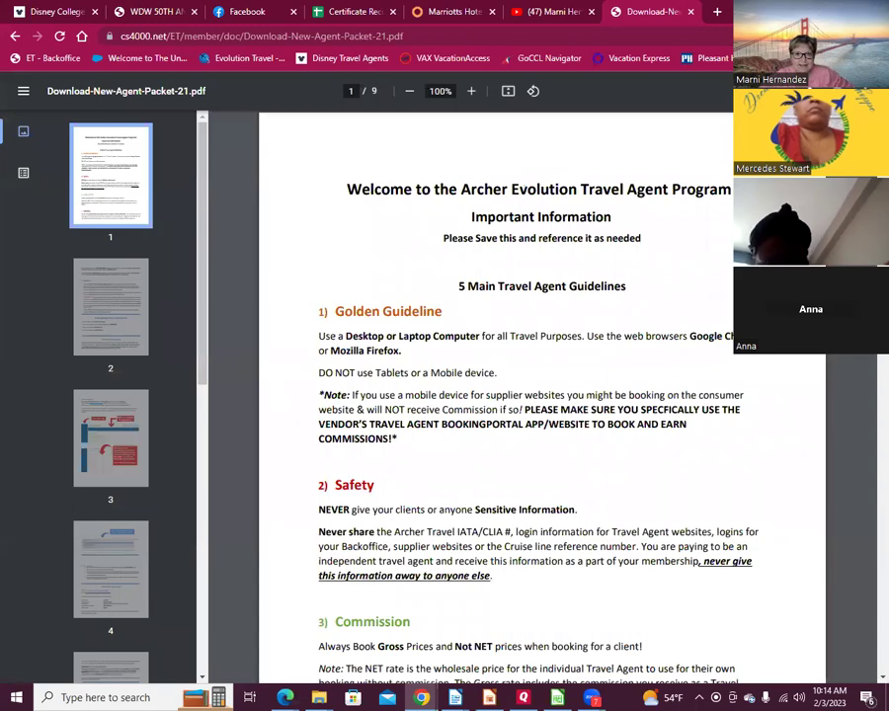
scroll(602, 450, "down", 7)
scroll(581, 455, "down", 20)
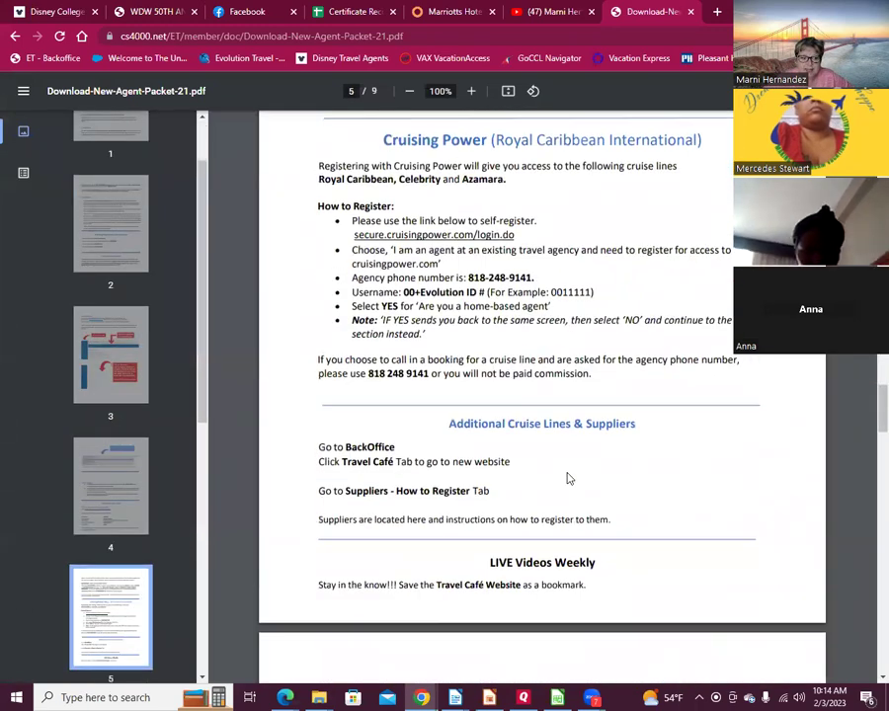
scroll(565, 479, "down", 20)
scroll(568, 490, "down", 10)
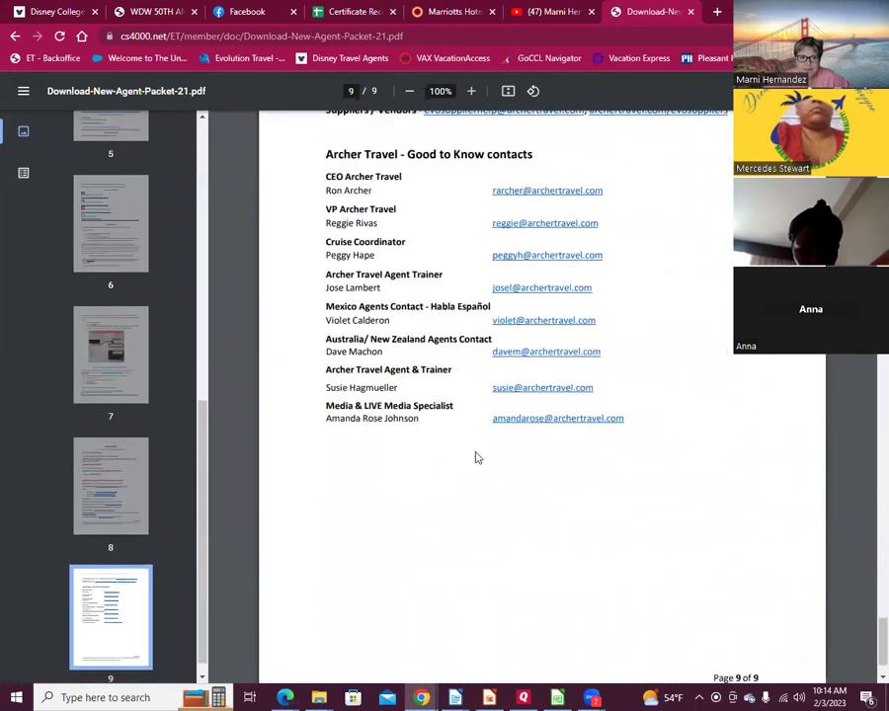
scroll(476, 460, "up", 5)
scroll(493, 429, "up", 3)
scroll(529, 429, "up", 5)
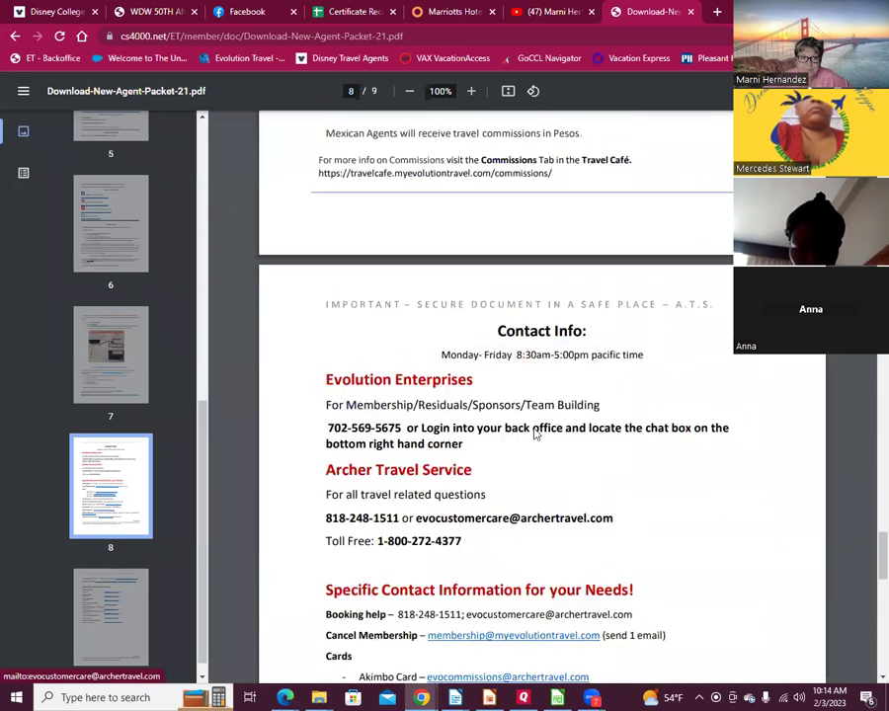
scroll(529, 434, "down", 4)
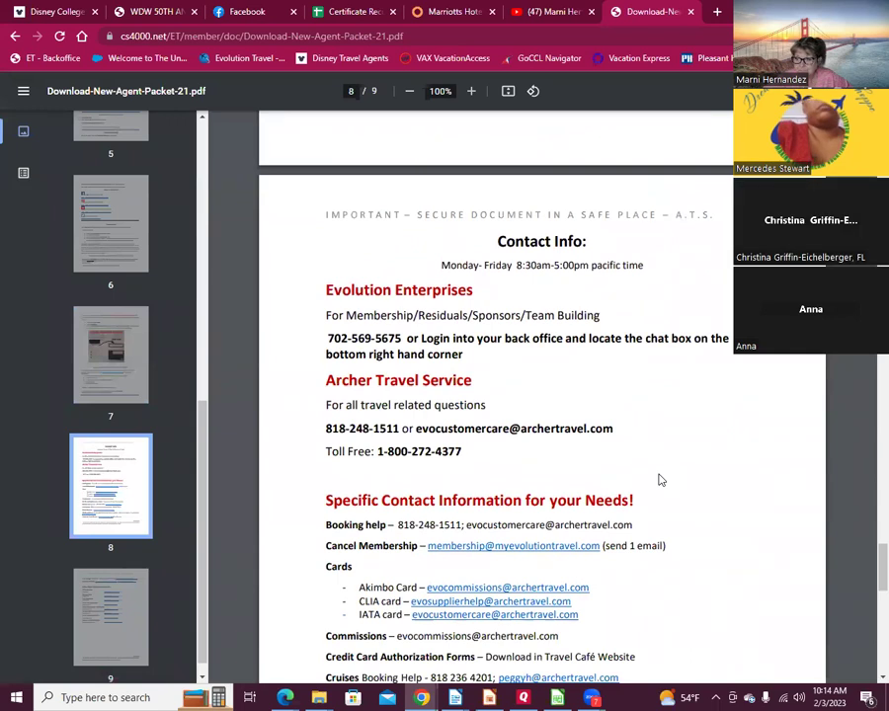
left_click(536, 11)
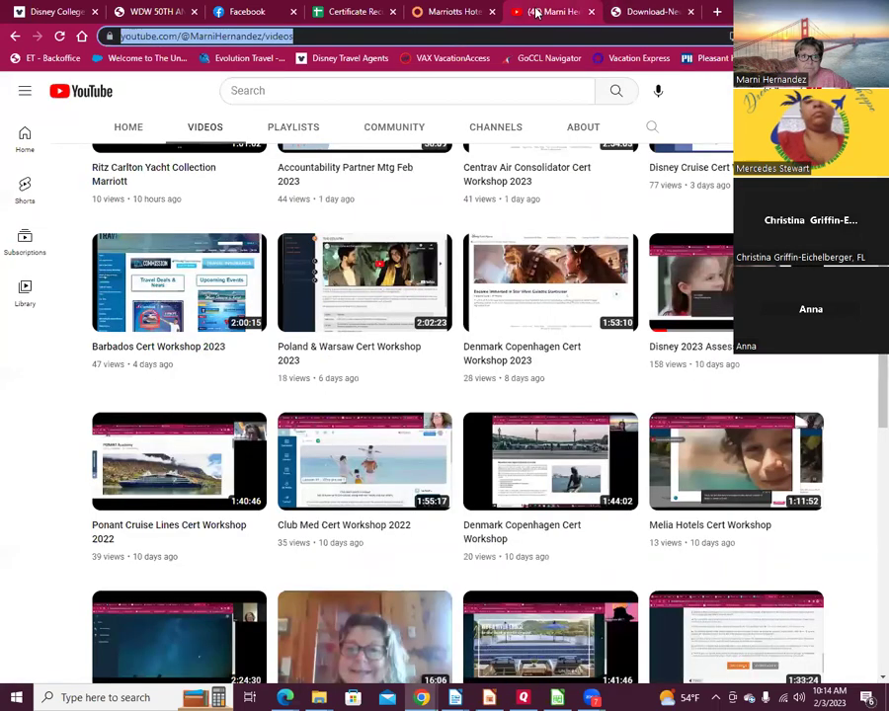
Step: Switch back to the Marriott Hotel Excellence! tab from the YouTube videos
left_click(440, 11)
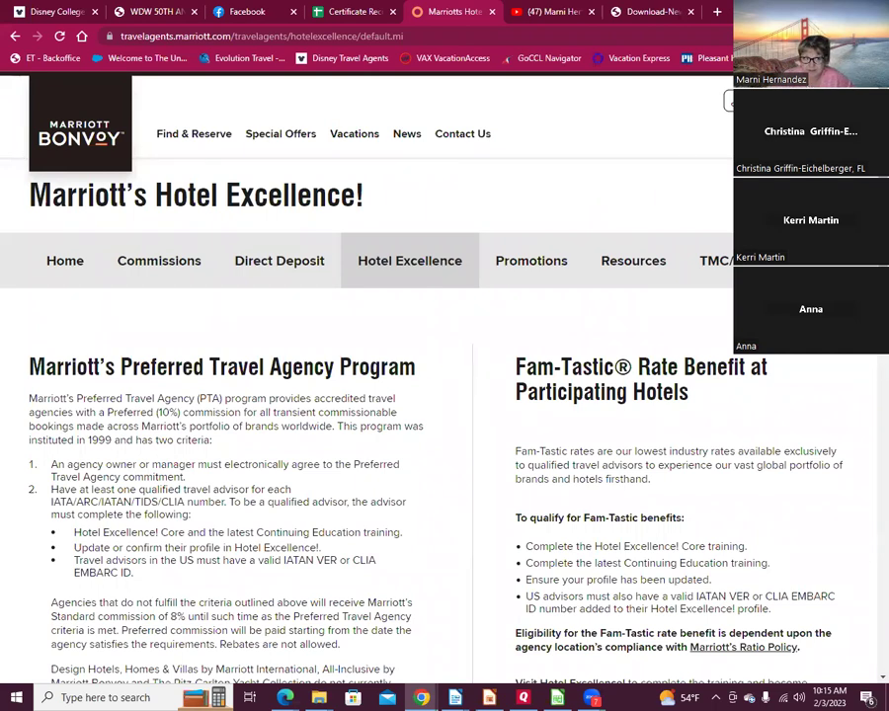
Step: Bring up the new agent packet PDF and highlight the Booking/Registering with Suppliers lines
left_click(49, 12)
left_click(644, 12)
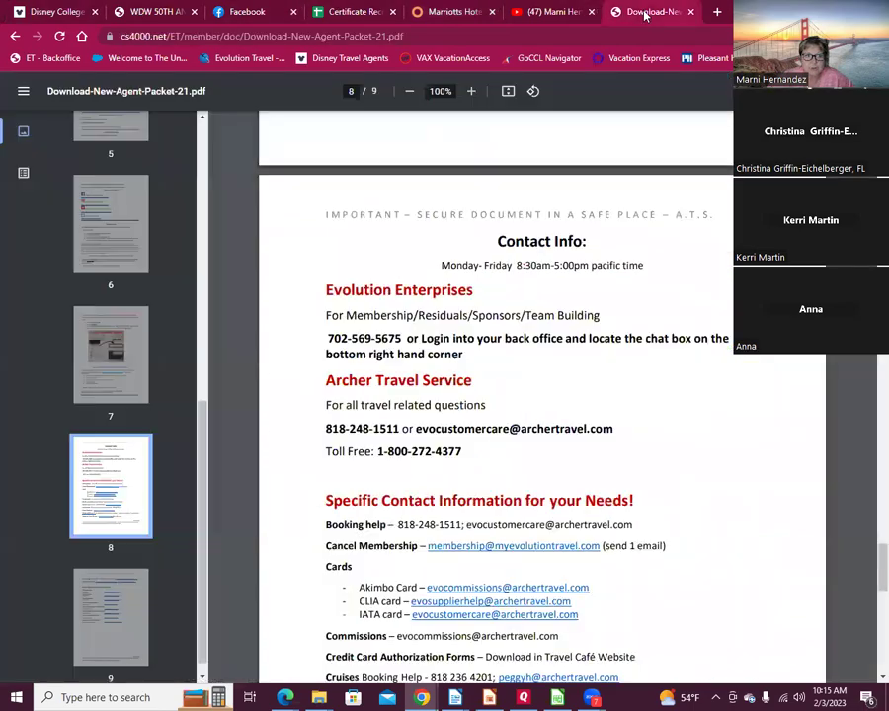
scroll(492, 499, "up", 10)
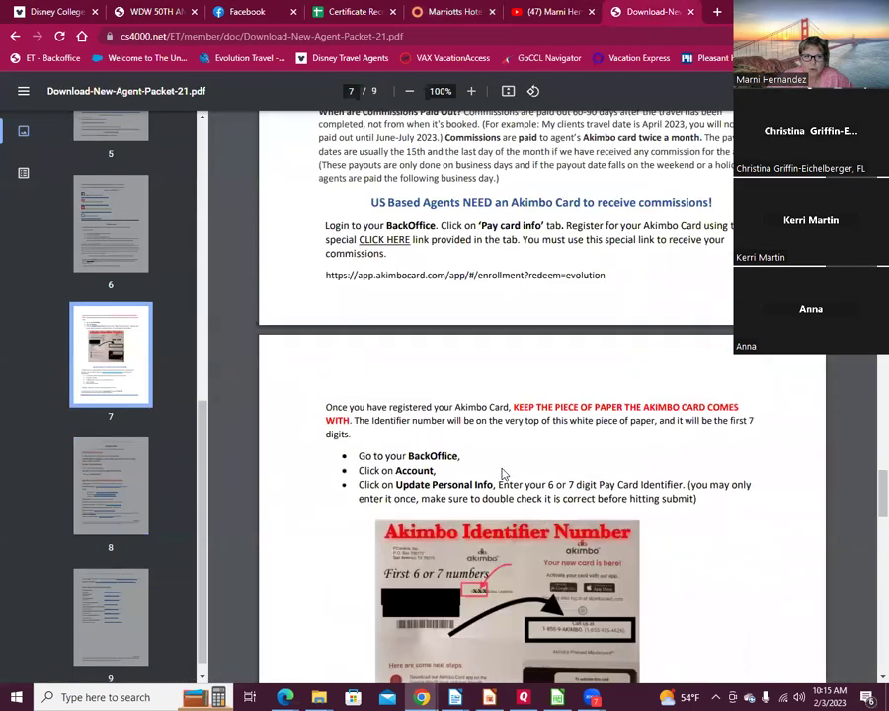
scroll(504, 450, "up", 10)
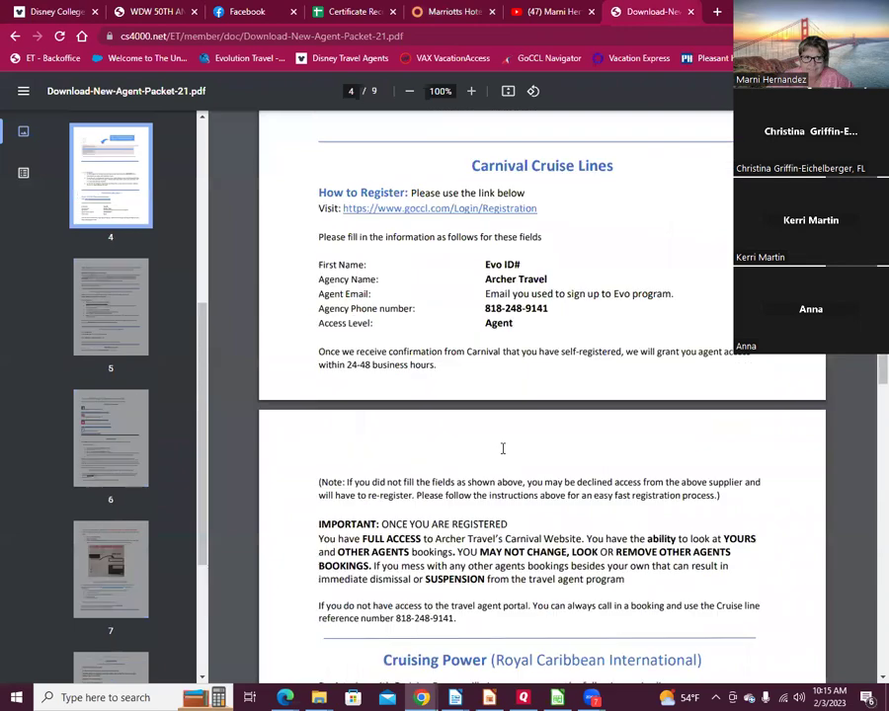
scroll(504, 450, "up", 10)
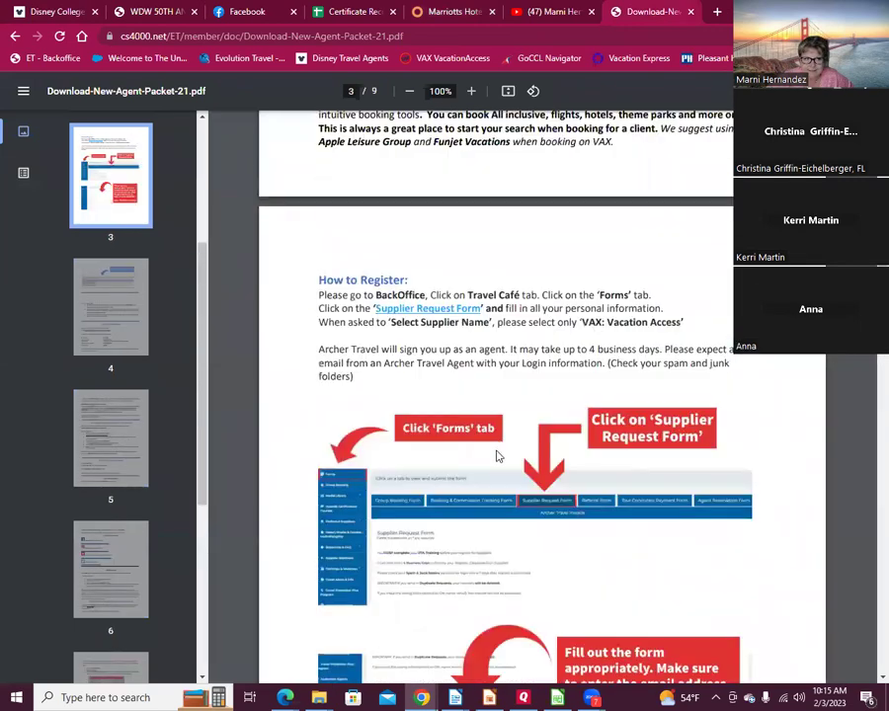
left_click_drag(324, 292, 551, 377)
Step: Page through the packet's supplier and commission pages, then start a fresh browser tab
scroll(551, 377, "up", 15)
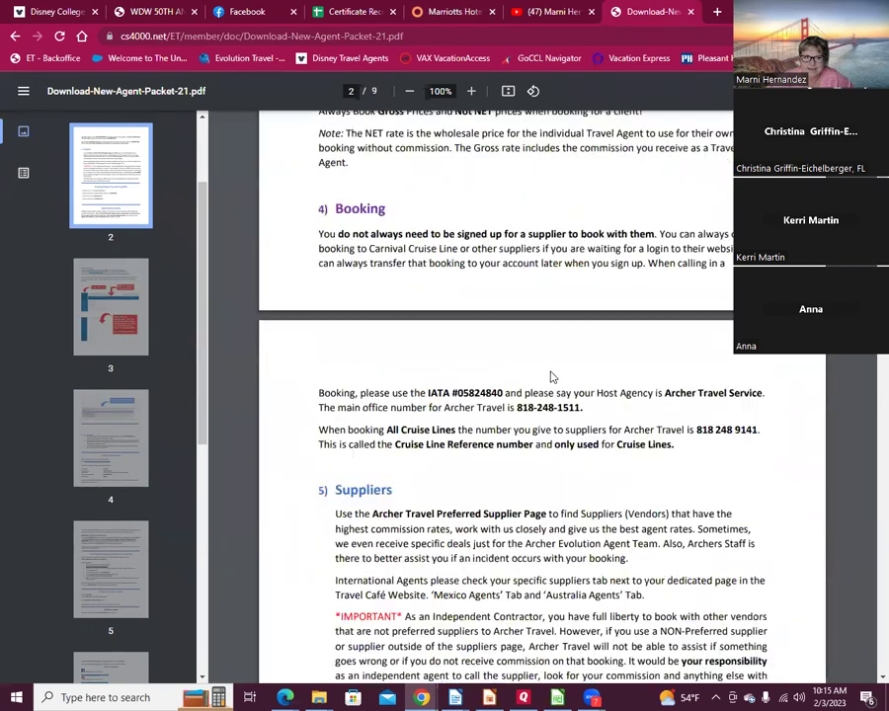
scroll(551, 378, "down", 20)
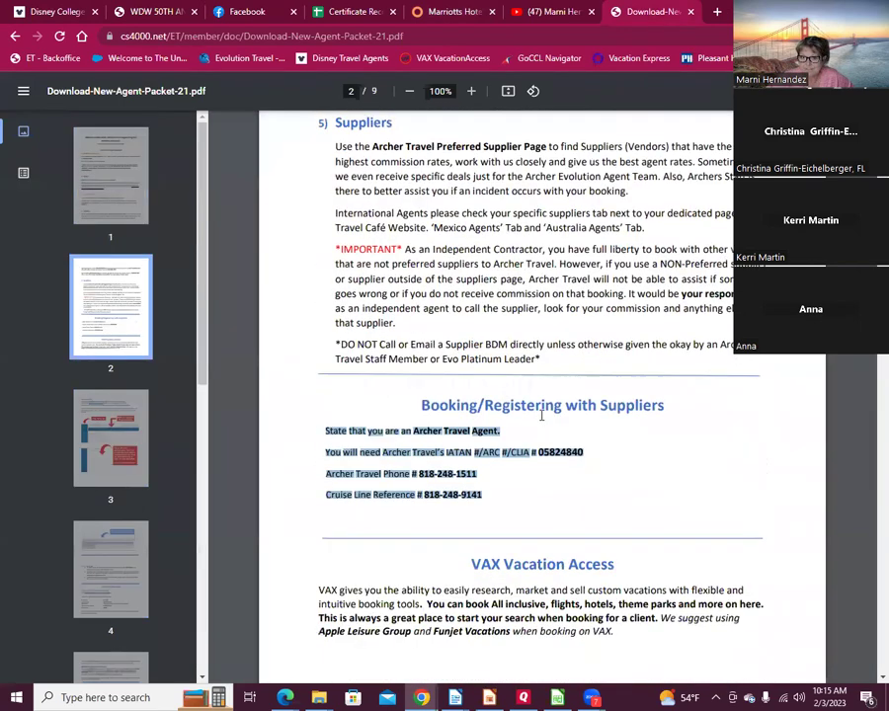
scroll(541, 415, "down", 10)
scroll(541, 414, "down", 10)
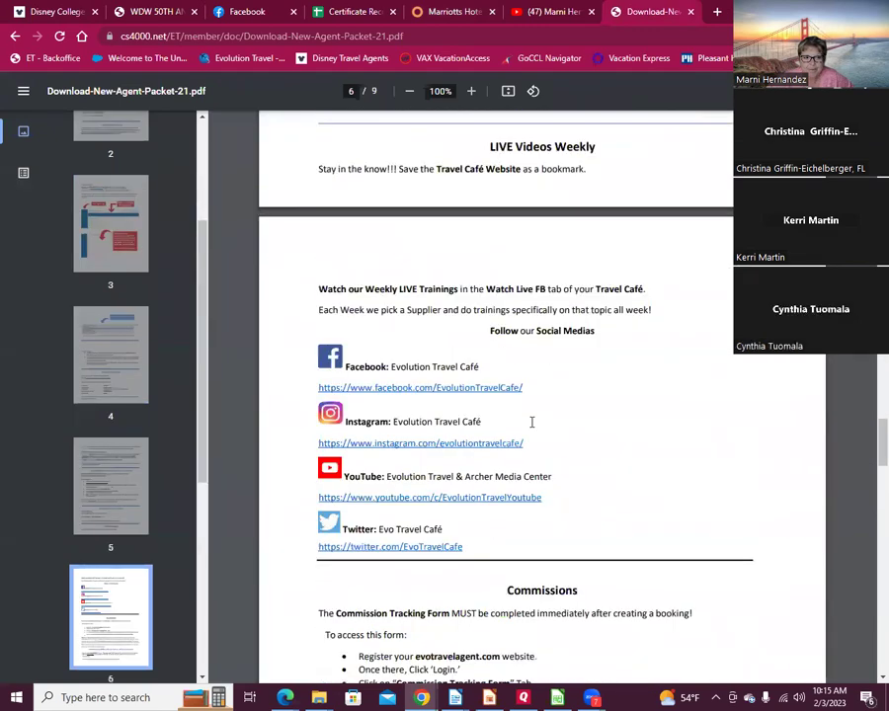
scroll(624, 445, "down", 5)
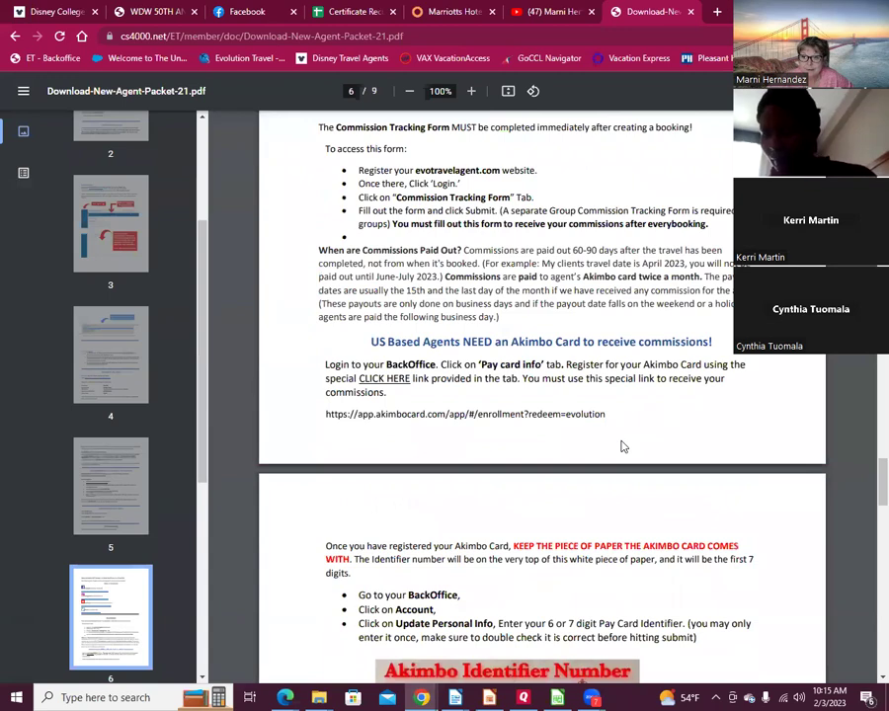
scroll(616, 435, "up", 5)
scroll(612, 425, "up", 20)
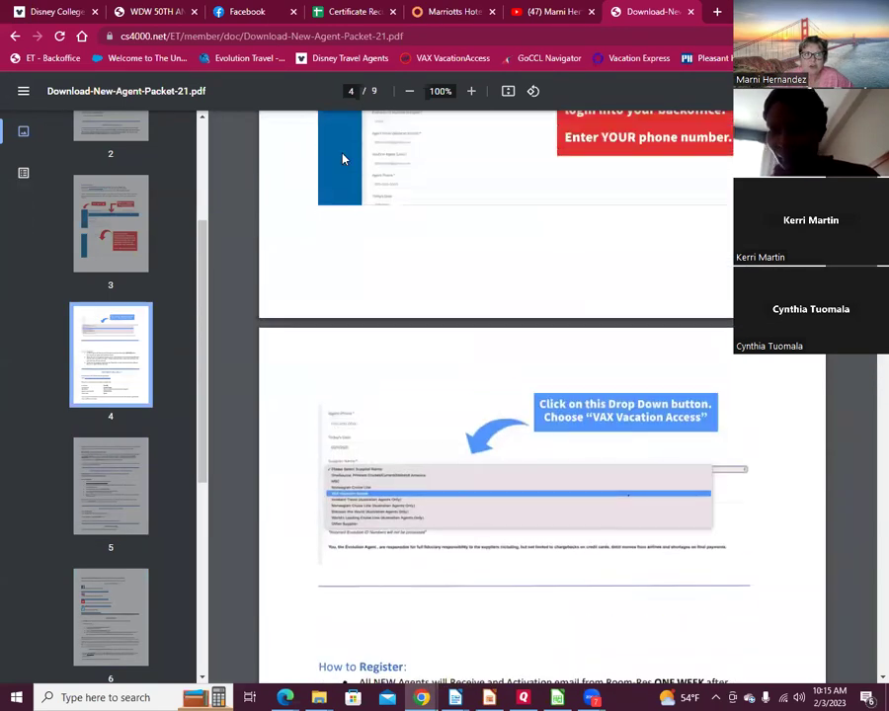
left_click(718, 12)
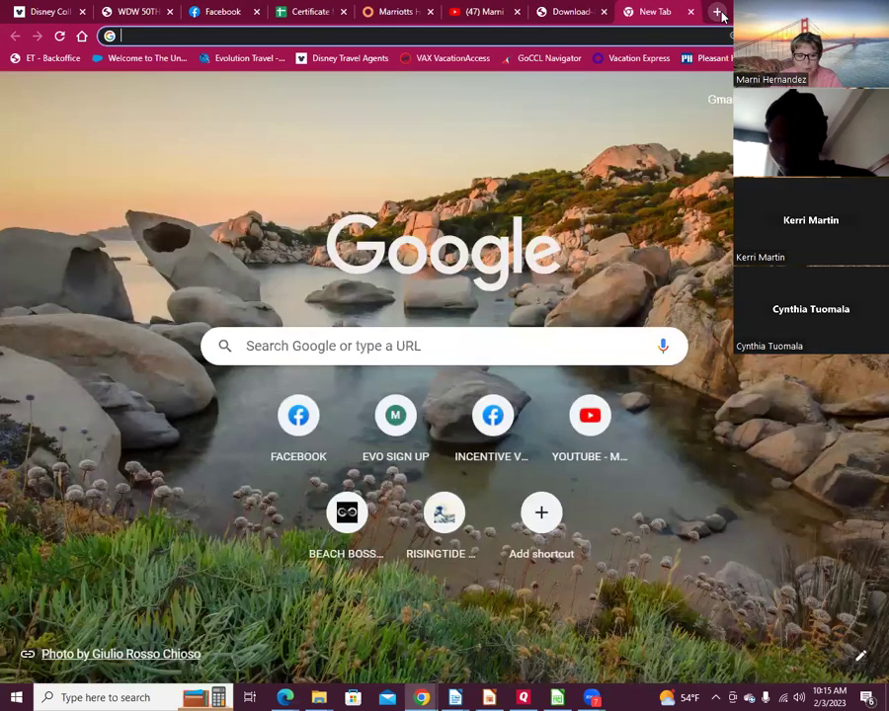
Step: Go to cruising.org in the new tab to load the CLIA home page
type("cru")
key("BackSpace")
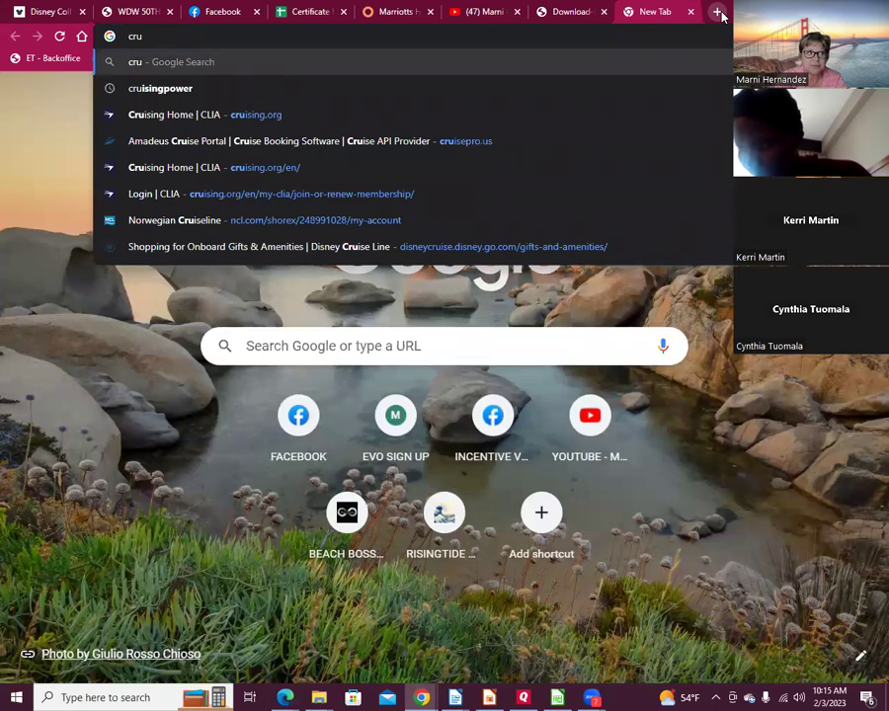
type("is")
key("Return")
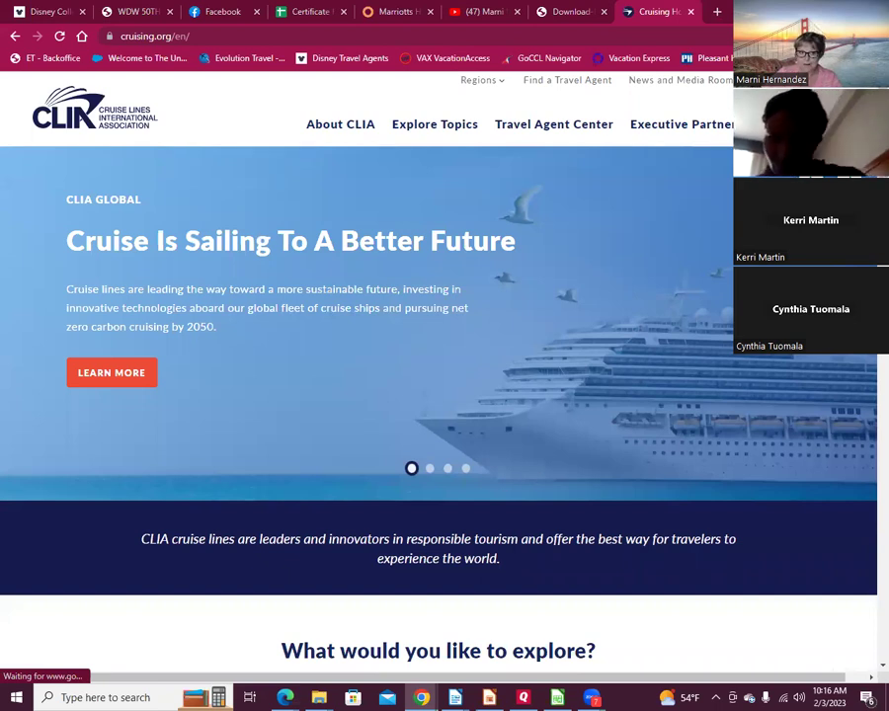
Step: Go to Travel Agent Center > Join or Renew and choose JOIN/RENEW for Individual Agent Membership
mouse_move(545, 153)
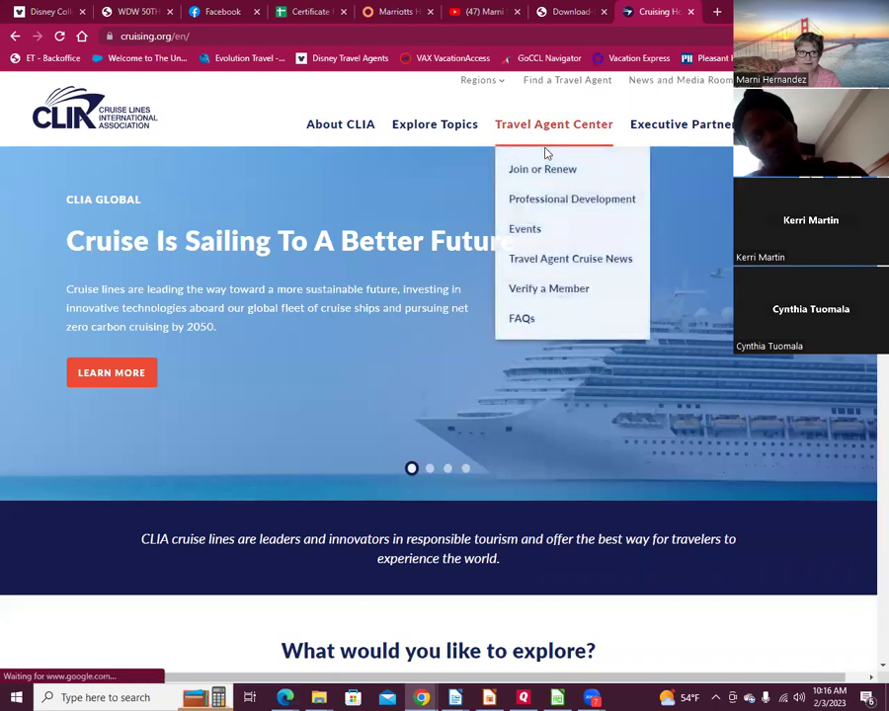
left_click(542, 174)
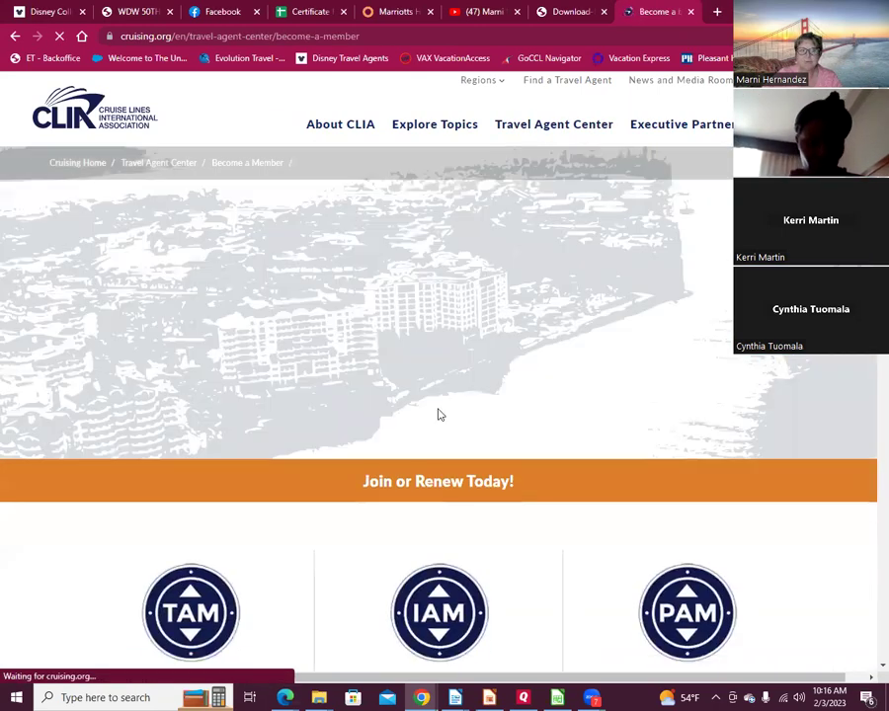
scroll(440, 435, "down", 4)
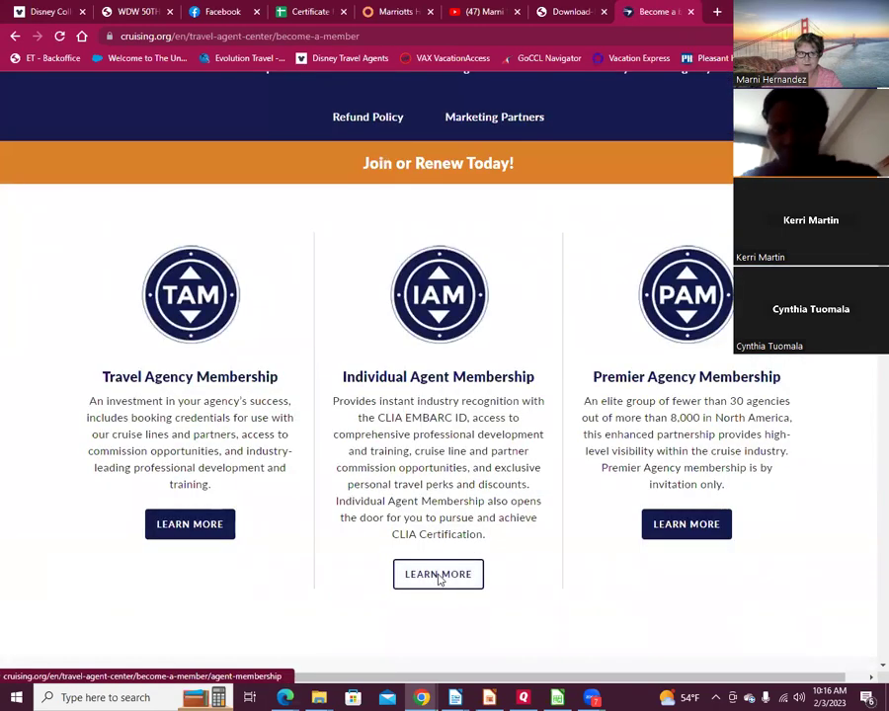
left_click(439, 574)
scroll(568, 363, "down", 2)
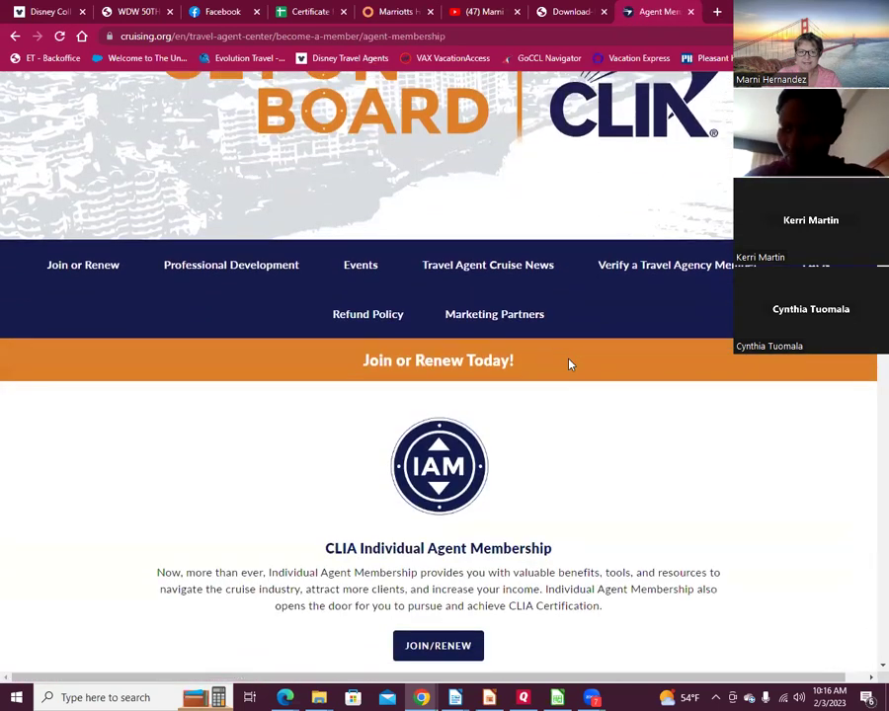
scroll(567, 365, "down", 2)
left_click(449, 451)
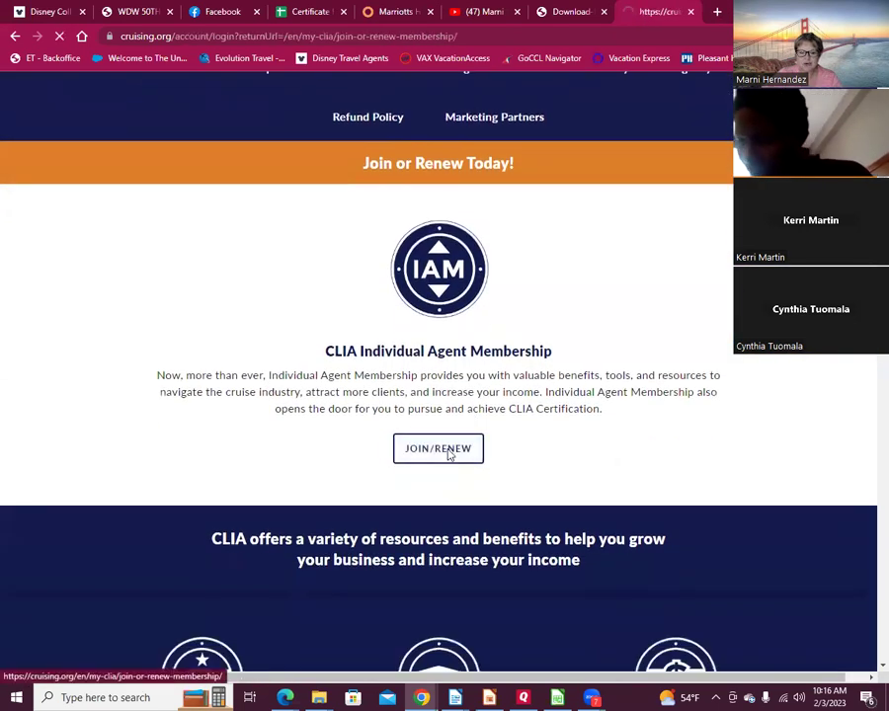
Step: Log in to CLIA with the saved account email and the account password
left_click(378, 296)
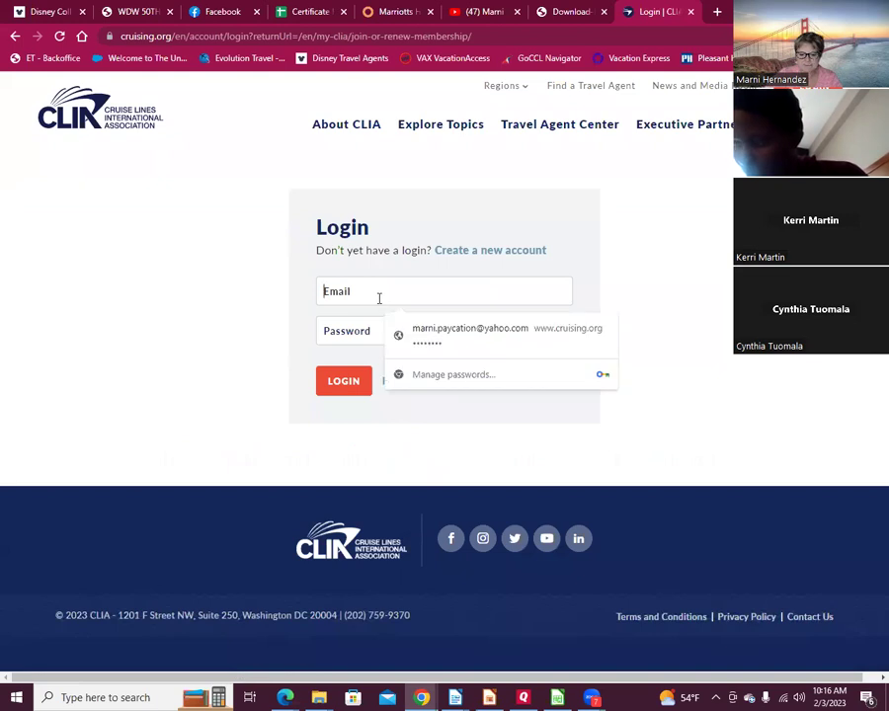
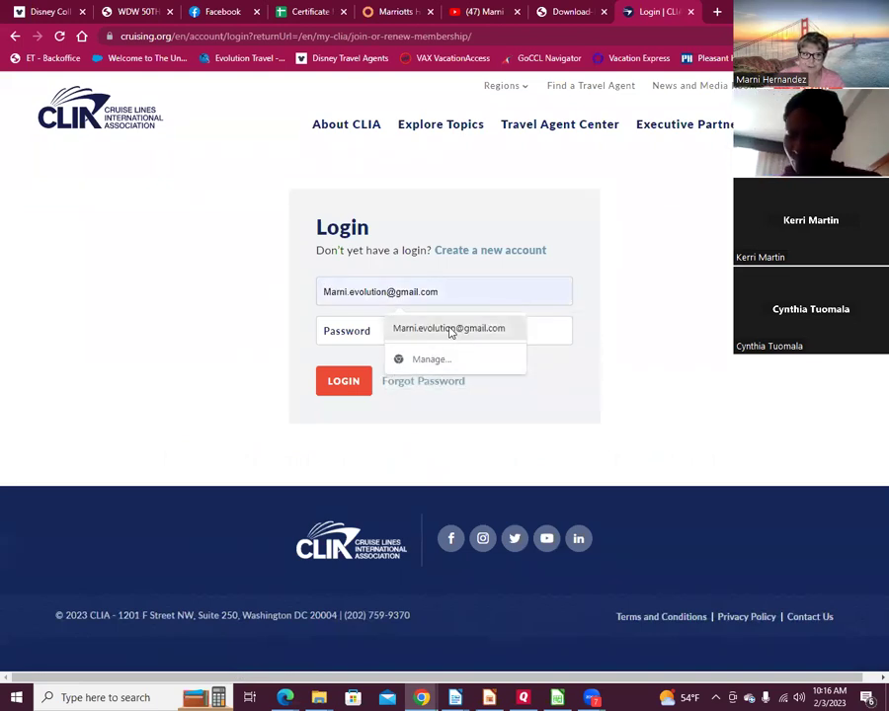
left_click(450, 330)
left_click(362, 323)
type("••••••")
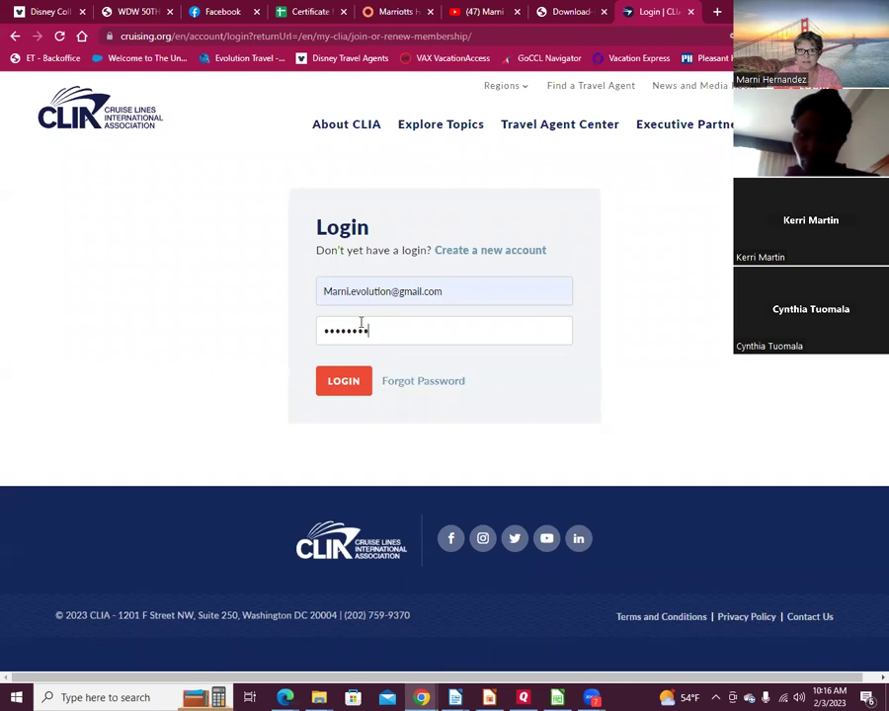
left_click(342, 382)
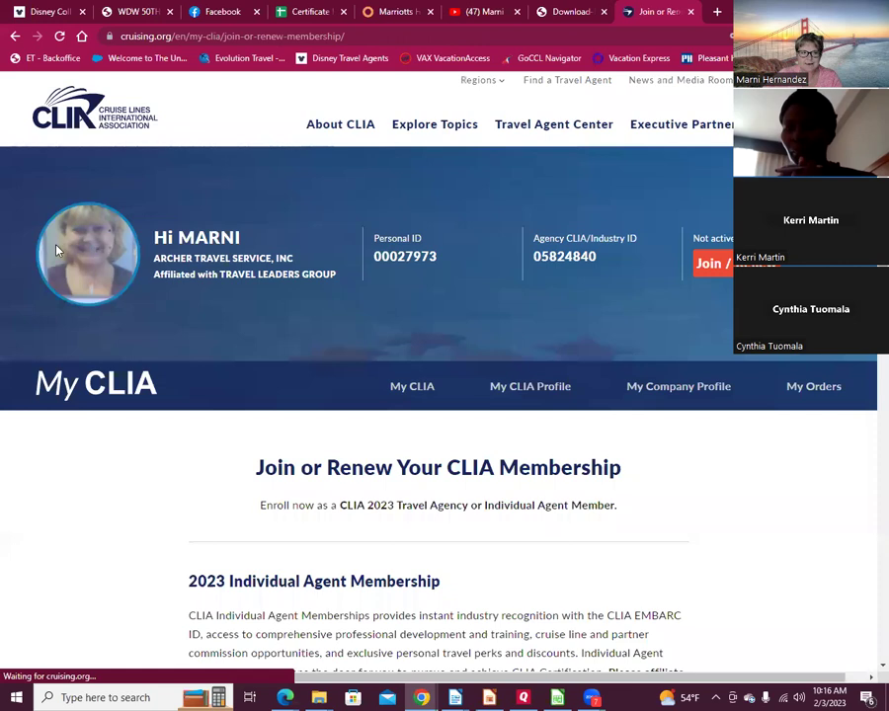
Step: Highlight the Personal ID, then copy the My CLIA page's web address from the address bar
left_click_drag(371, 258, 436, 257)
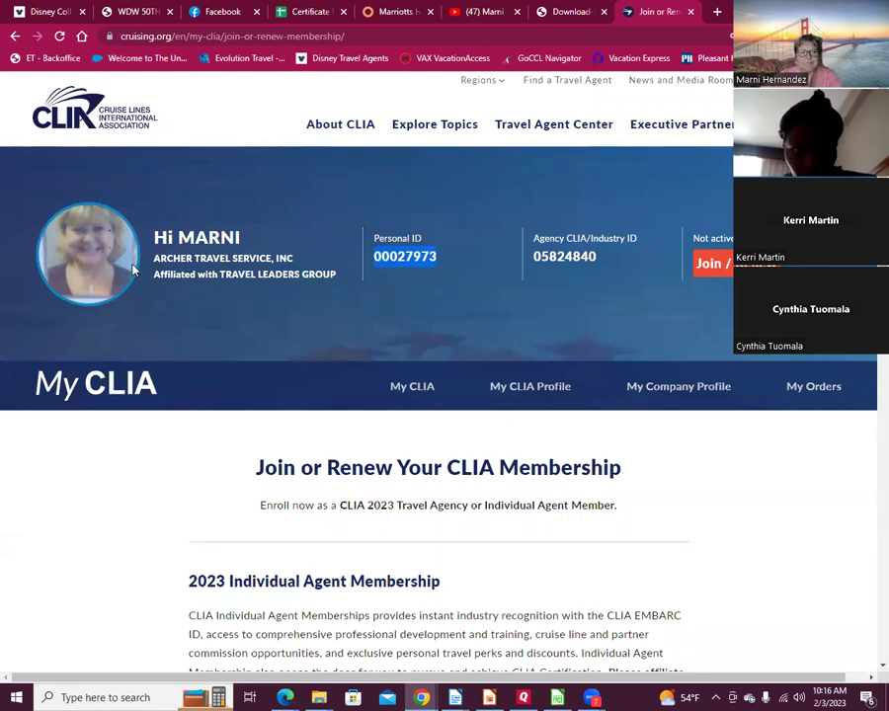
right_click(187, 35)
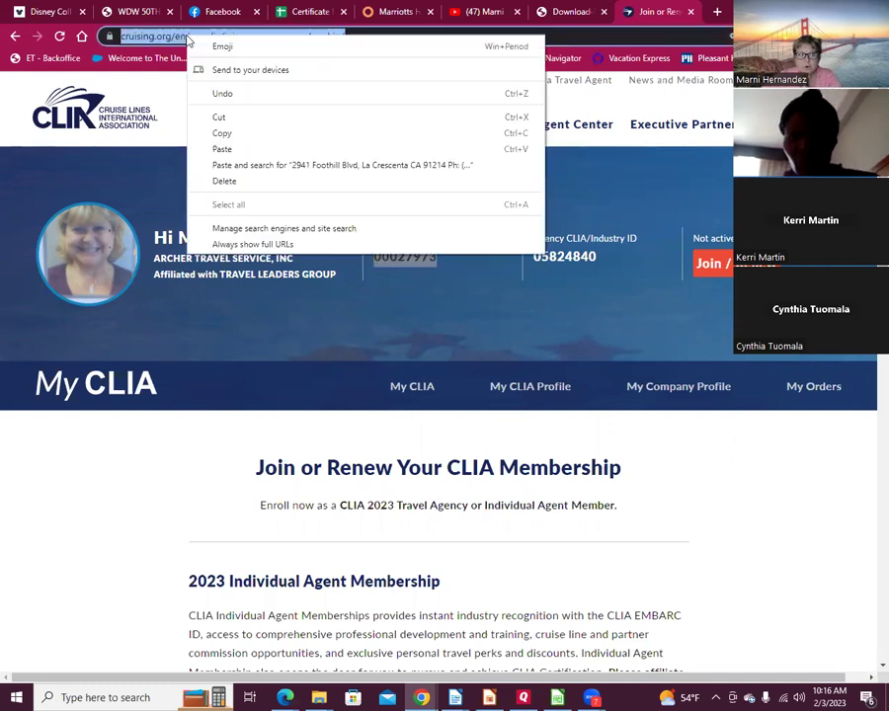
left_click(226, 133)
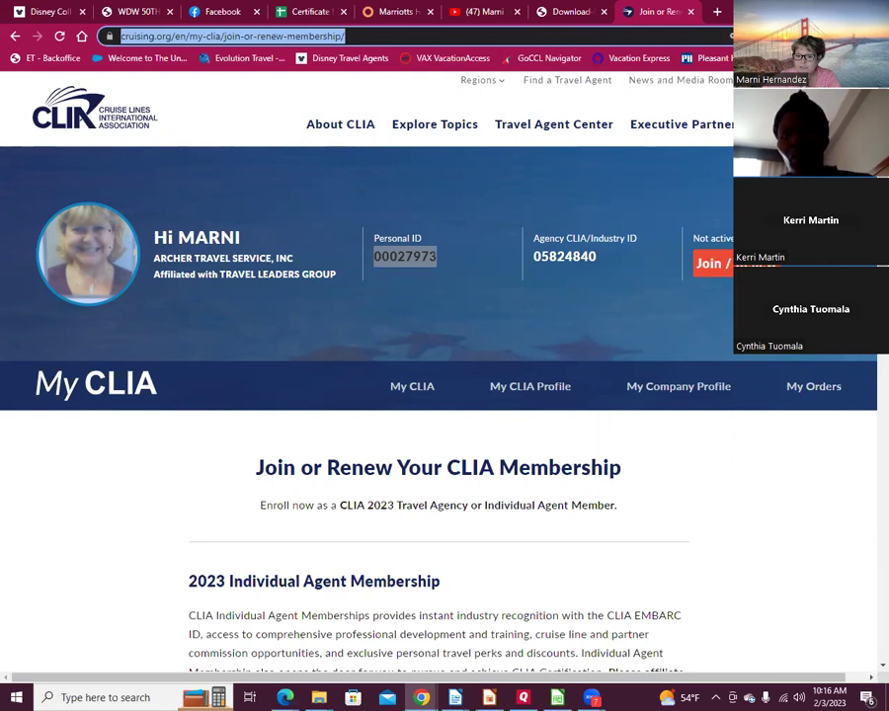
key("alt+Tab")
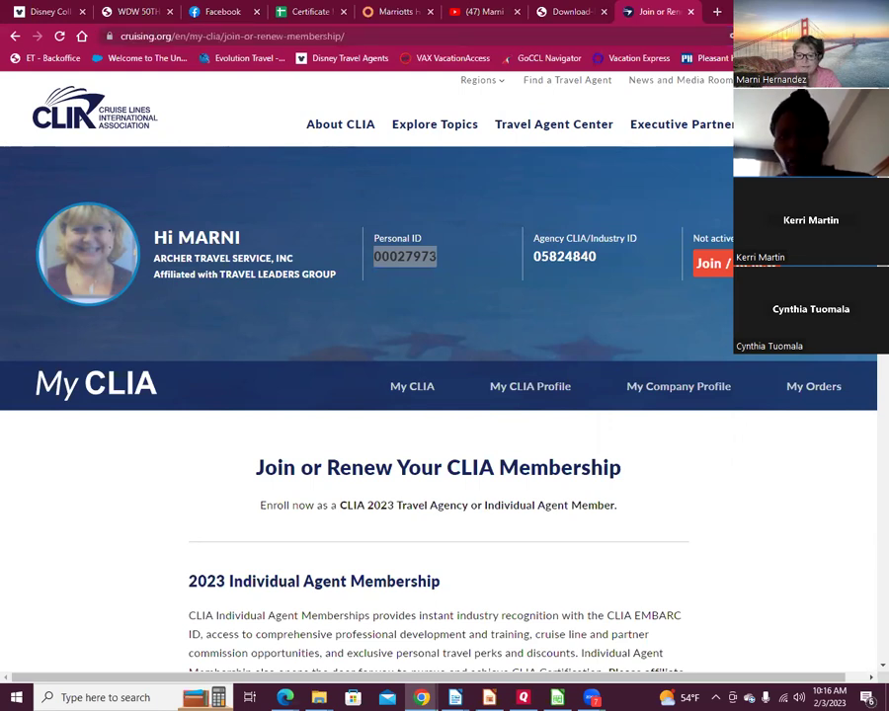